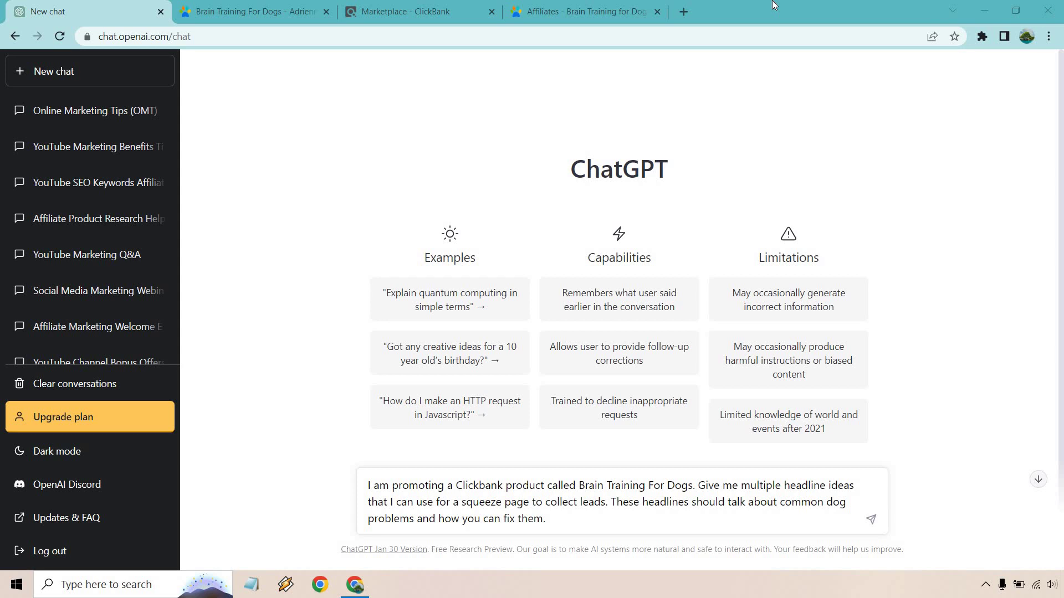
# - Check the Brain Training for Dogs listing's 91.90 gravity score, then browse its affiliates page
pyautogui.click(437, 12)
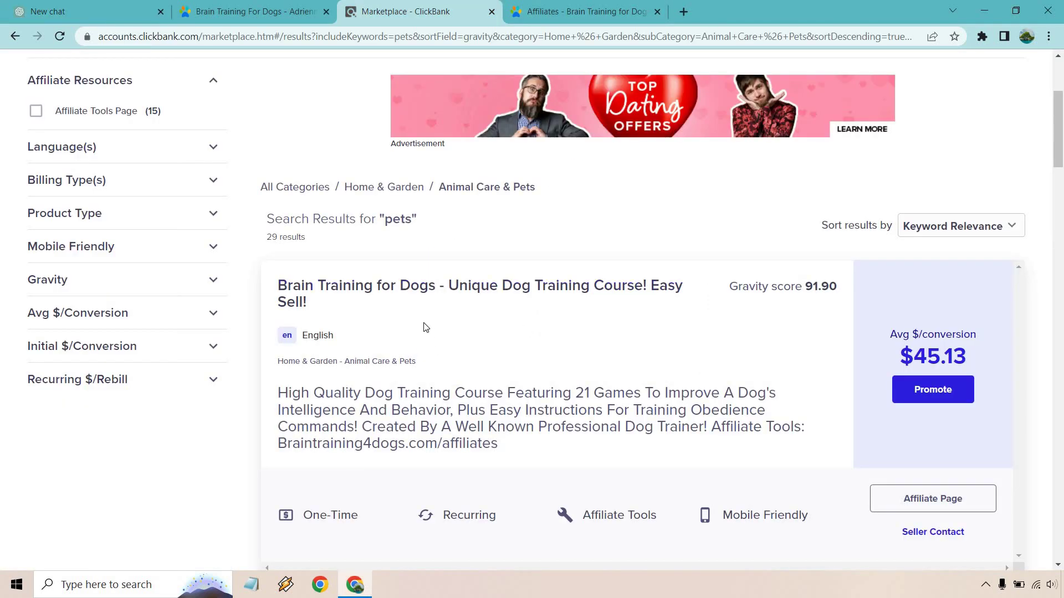
pyautogui.moveTo(776, 286)
pyautogui.click(565, 12)
pyautogui.scroll(-7, 546, 239)
pyautogui.scroll(7, 558, 260)
# - Show the Brain Training for Dogs sales page, close the ClickBank Marketplace tab, and browse the page
pyautogui.moveTo(217, 182)
pyautogui.click(249, 11)
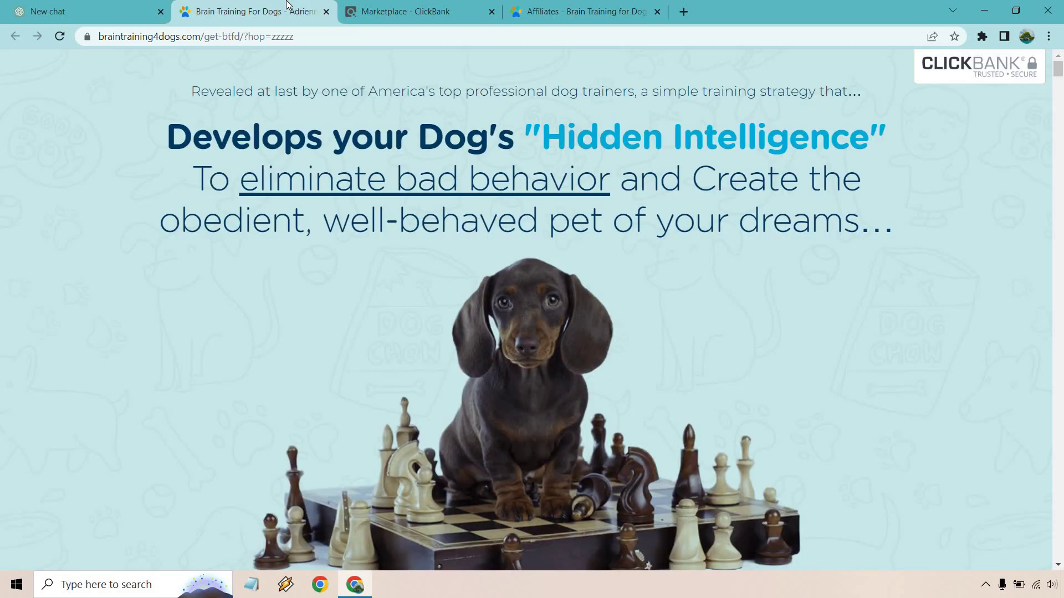
pyautogui.click(491, 11)
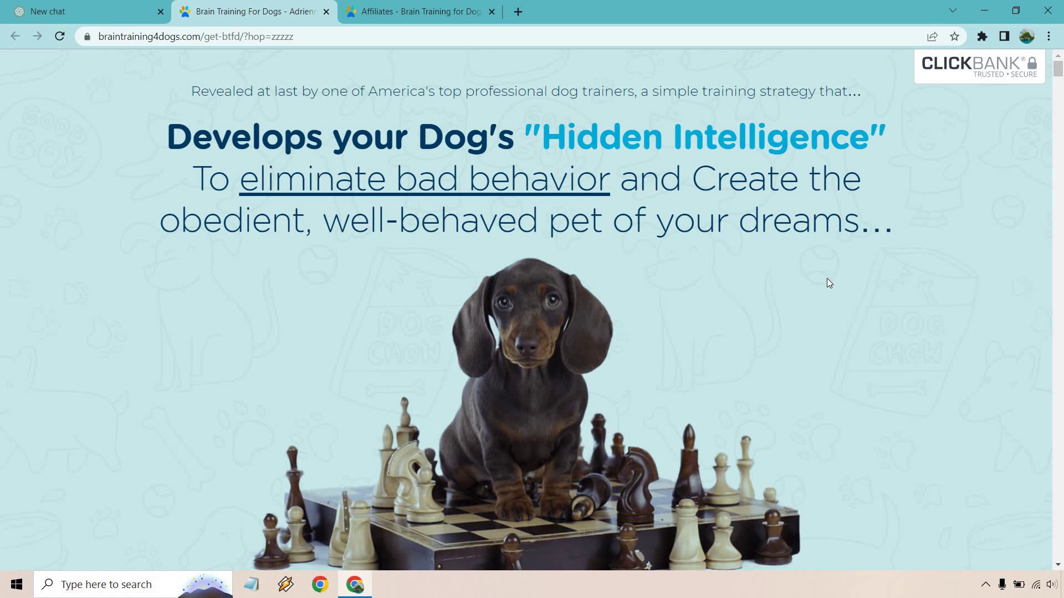
pyautogui.scroll(-1, 826, 278)
pyautogui.scroll(1, 856, 311)
# - Send the dog-problems headline prompt in the new chat and select headline 1 from the reply
pyautogui.click(89, 11)
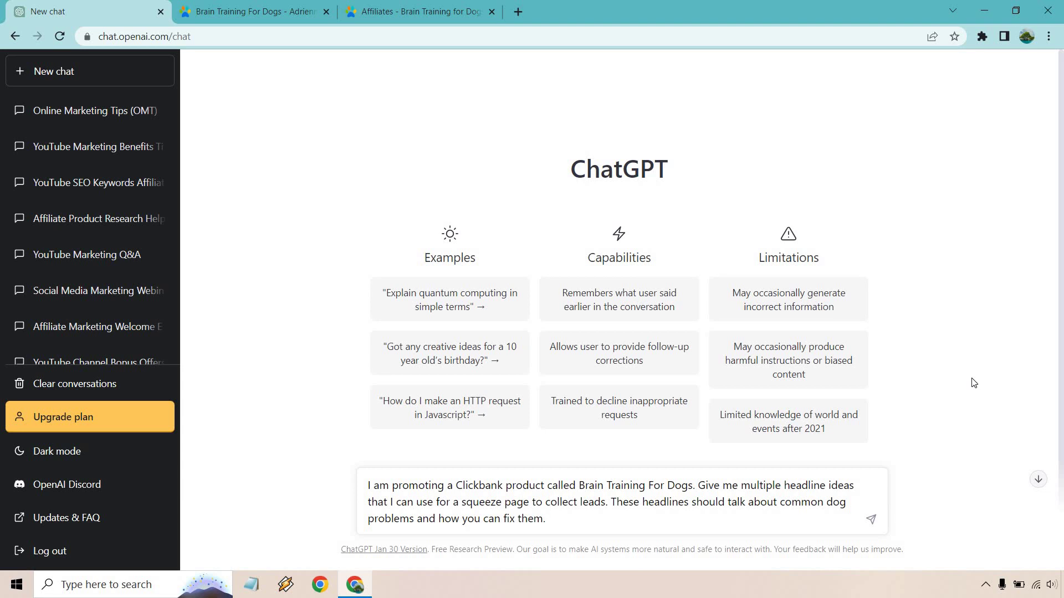
pyautogui.press('Return')
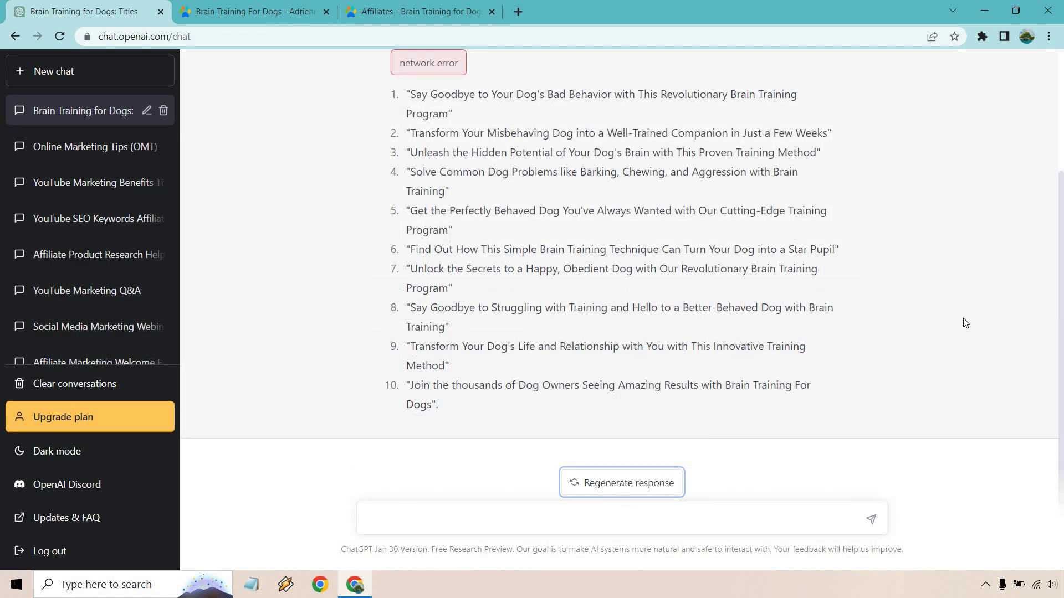
pyautogui.scroll(2, 965, 323)
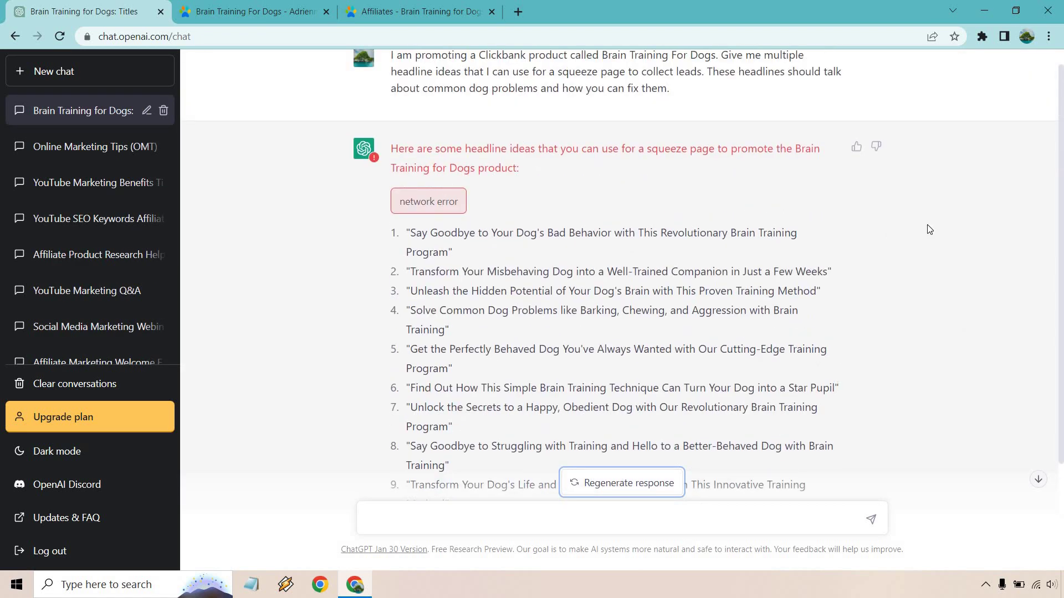
pyautogui.scroll(-1, 908, 216)
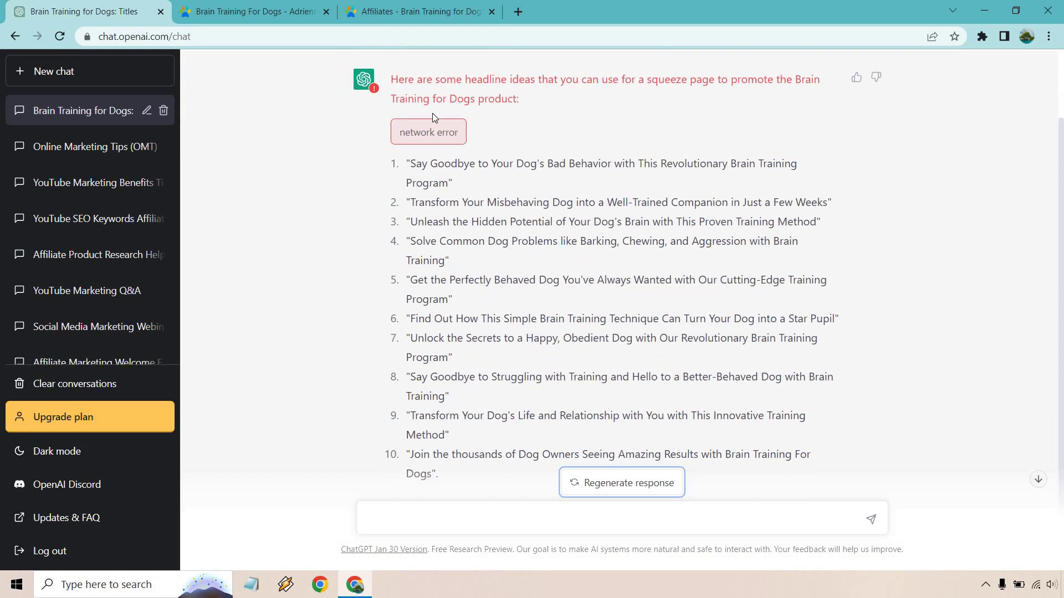
pyautogui.moveTo(455, 184); pyautogui.dragTo(407, 166)
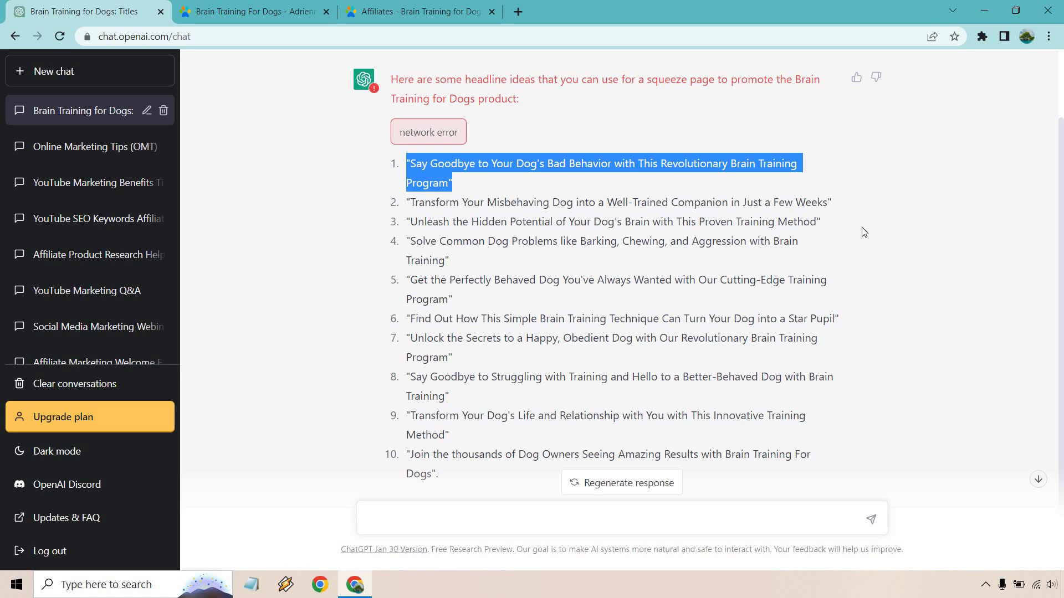
pyautogui.click(863, 230)
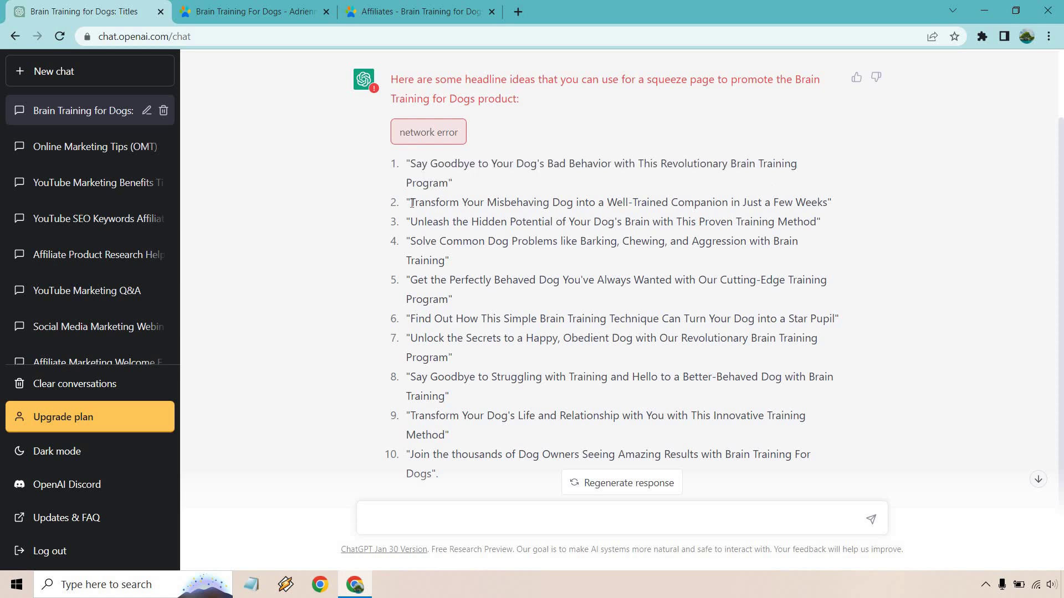
pyautogui.moveTo(412, 203); pyautogui.dragTo(830, 199)
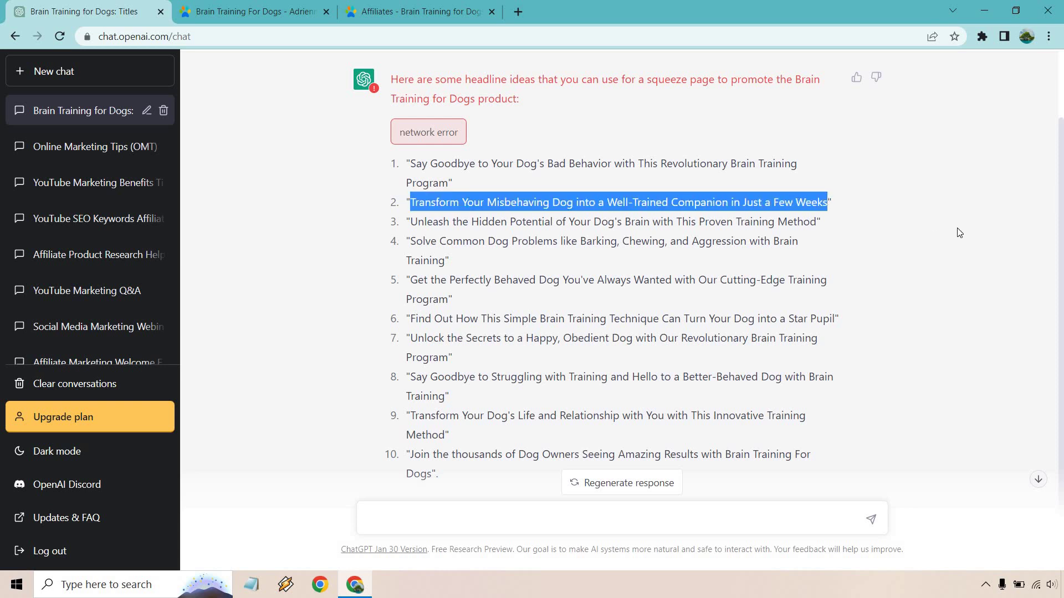
pyautogui.click(971, 260)
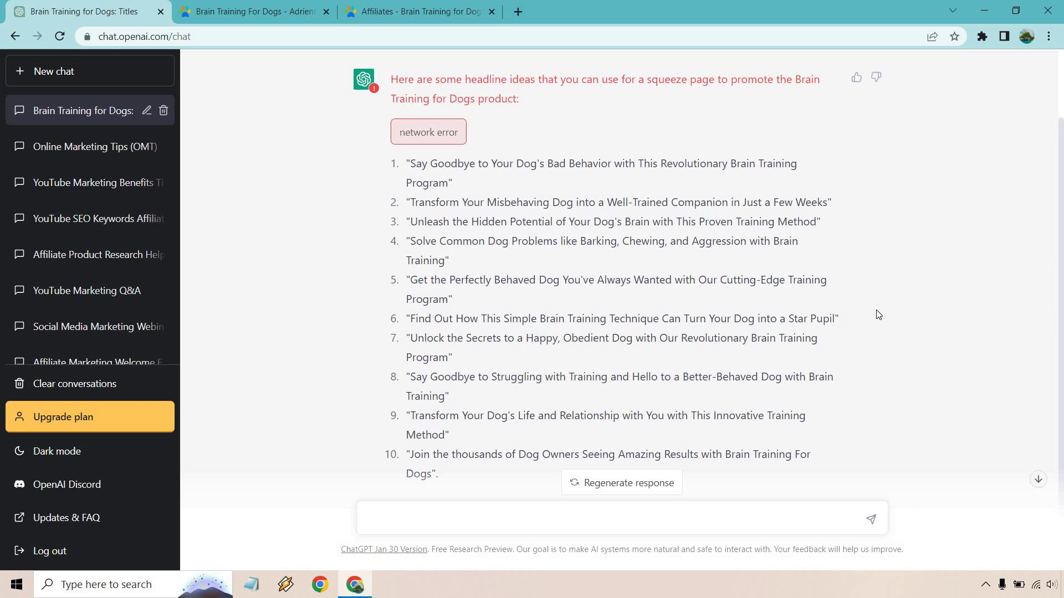
pyautogui.scroll(-2, 870, 293)
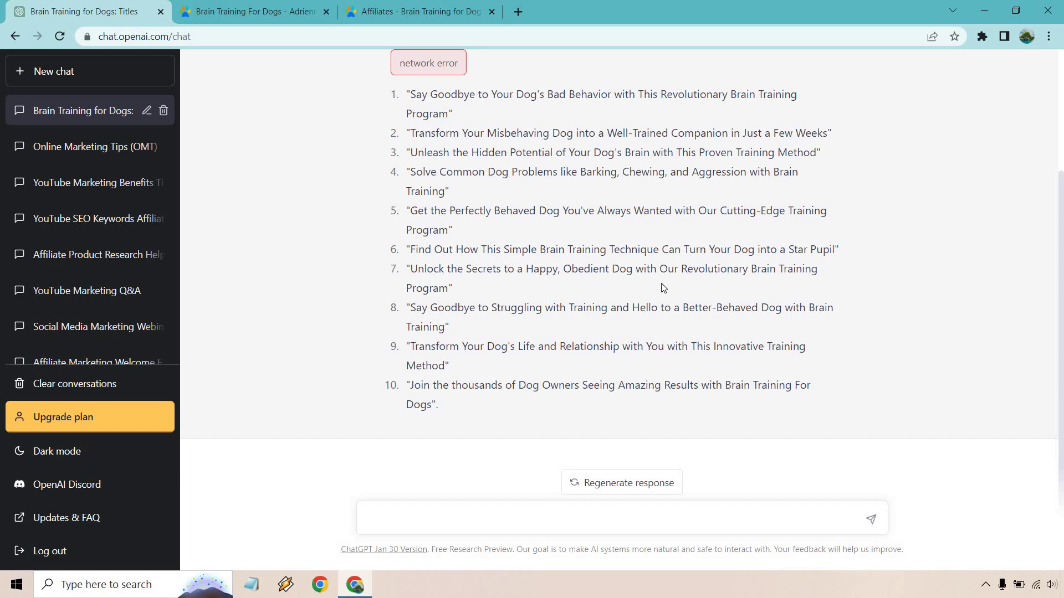
pyautogui.moveTo(675, 269); pyautogui.dragTo(712, 290)
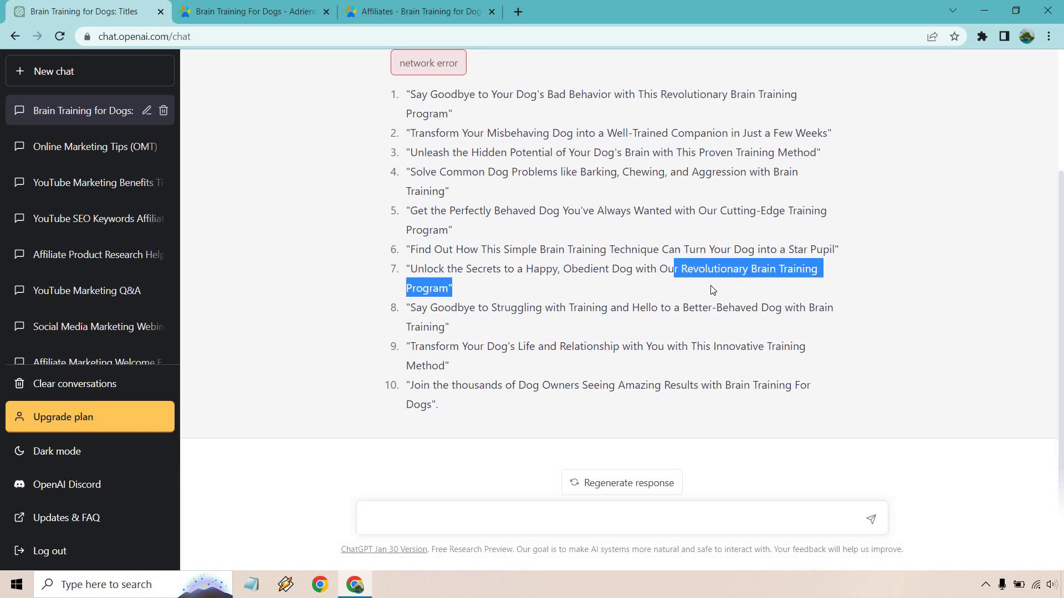
pyautogui.click(910, 281)
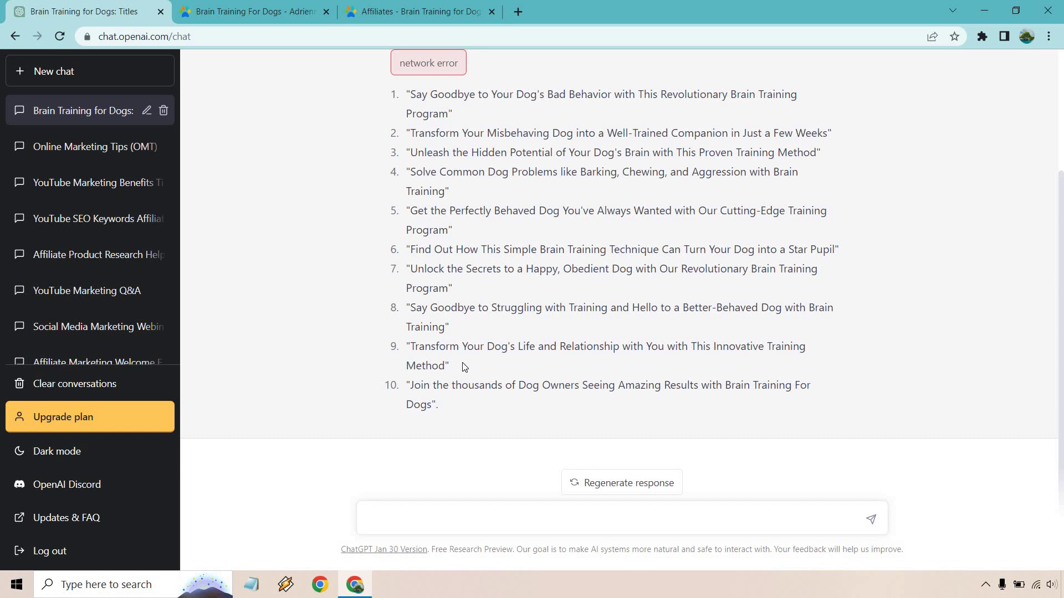
pyautogui.scroll(1, 551, 312)
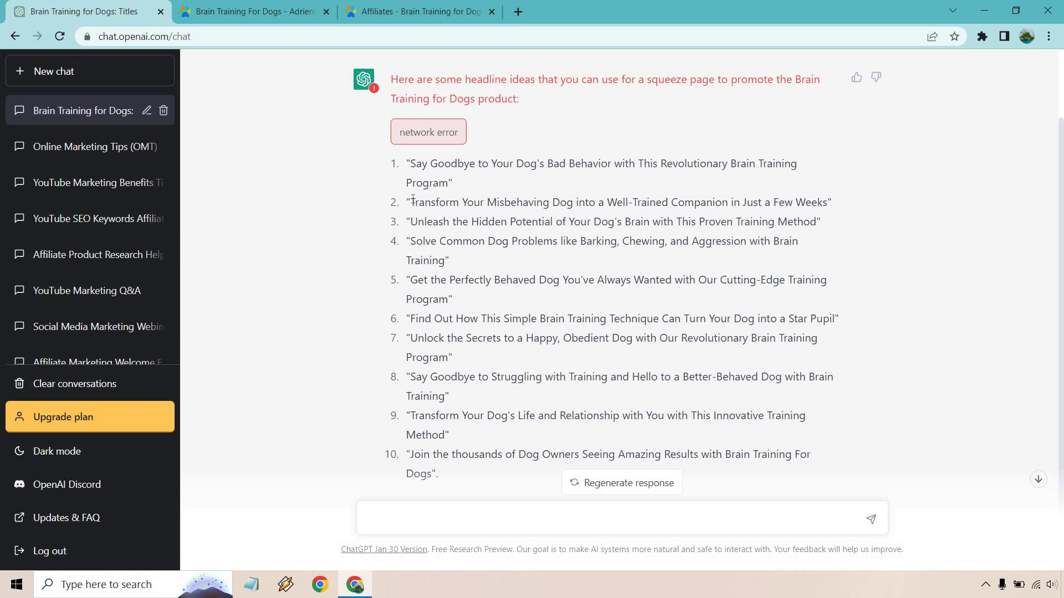
pyautogui.moveTo(411, 203); pyautogui.dragTo(827, 204)
pyautogui.hotkey('ctrl', 'c')
# - Draft an email prompt for one big dog-training tip and a Brain Training 4 Dogs call to action
pyautogui.click(499, 517)
pyautogui.write('How To')
pyautogui.hotkey('ctrl', 'v')
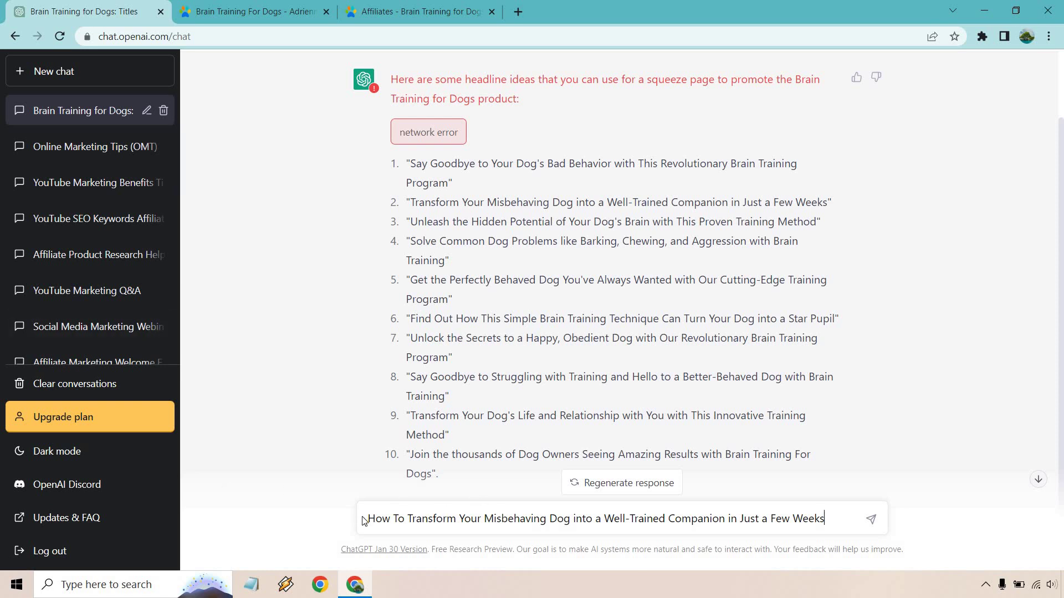
pyautogui.hotkey('ctrl', 'a')
pyautogui.write('Write an email related to transforming your misbehaving dog into a well-trained companion. In this article, give one big tip, and at the end of the article, give a call to action where they can learn more about the Brain Training 4 Dogs system.')
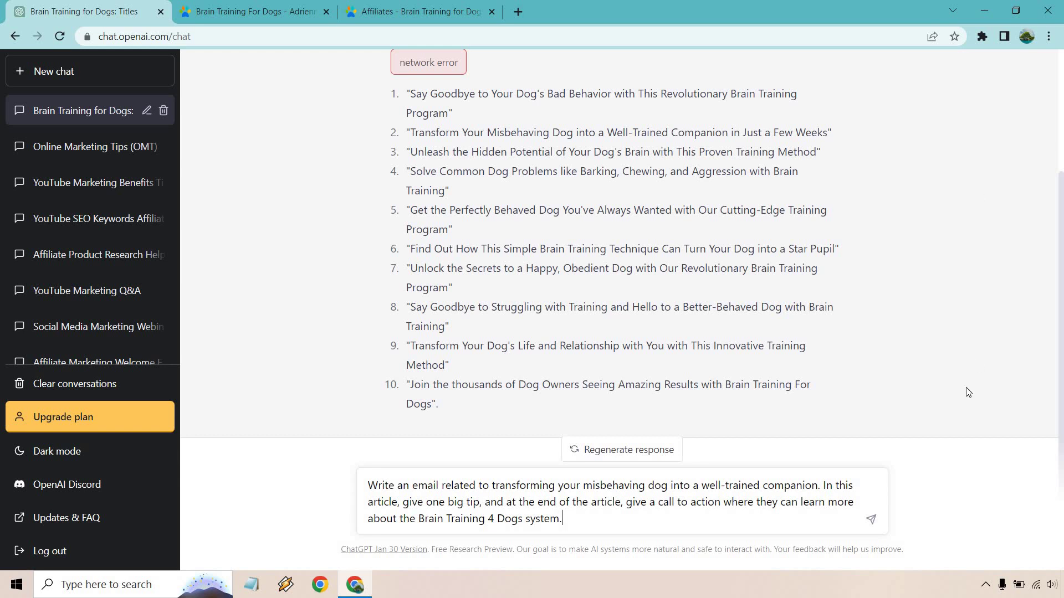
# - Send the email prompt and select the reply's paragraphs, ending on the One big tip paragraph
pyautogui.click(872, 521)
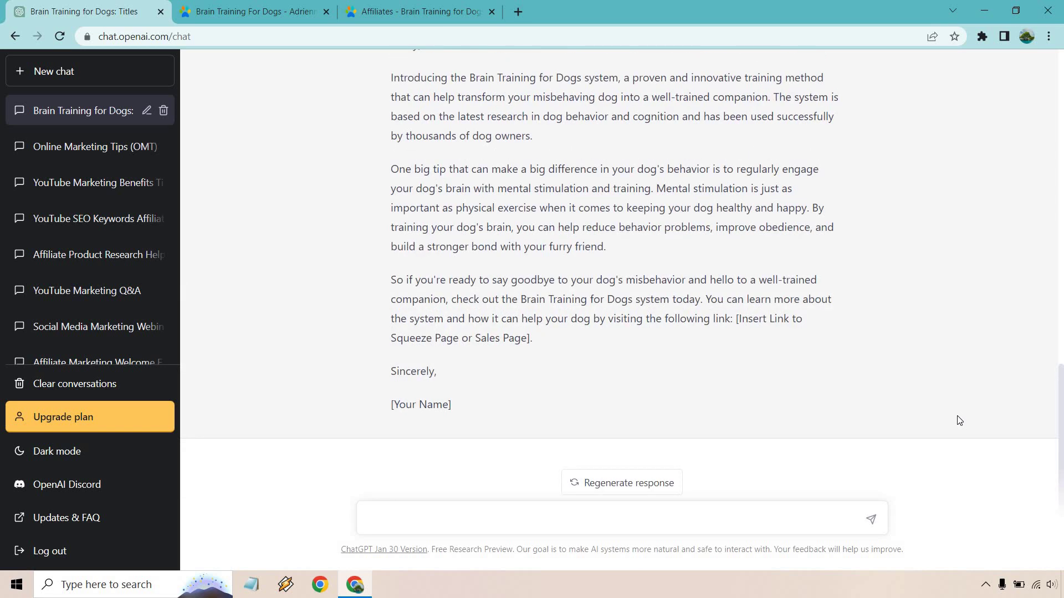
pyautogui.scroll(3, 959, 421)
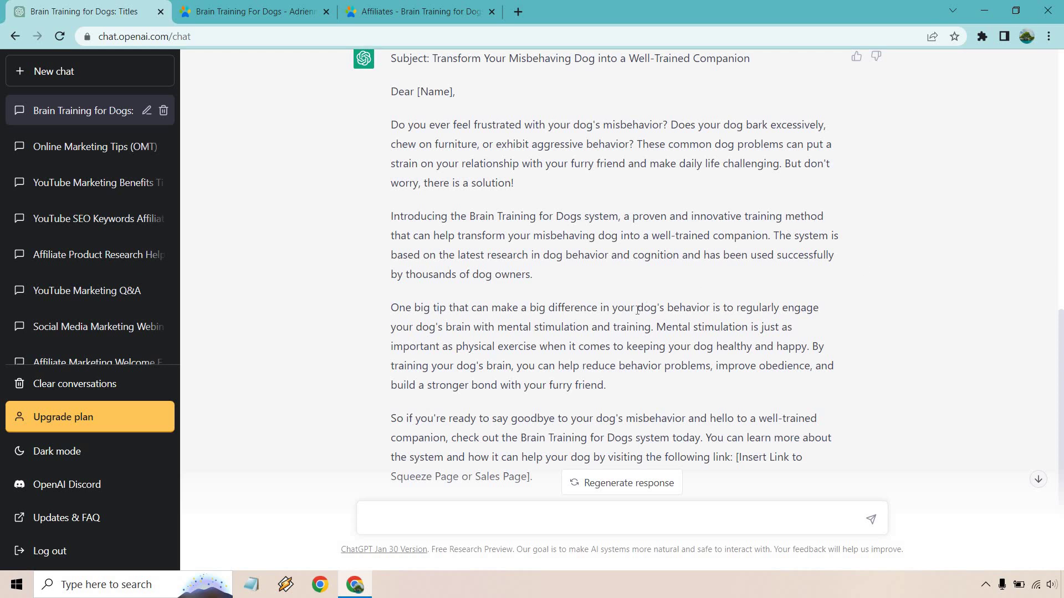
pyautogui.scroll(1, 521, 247)
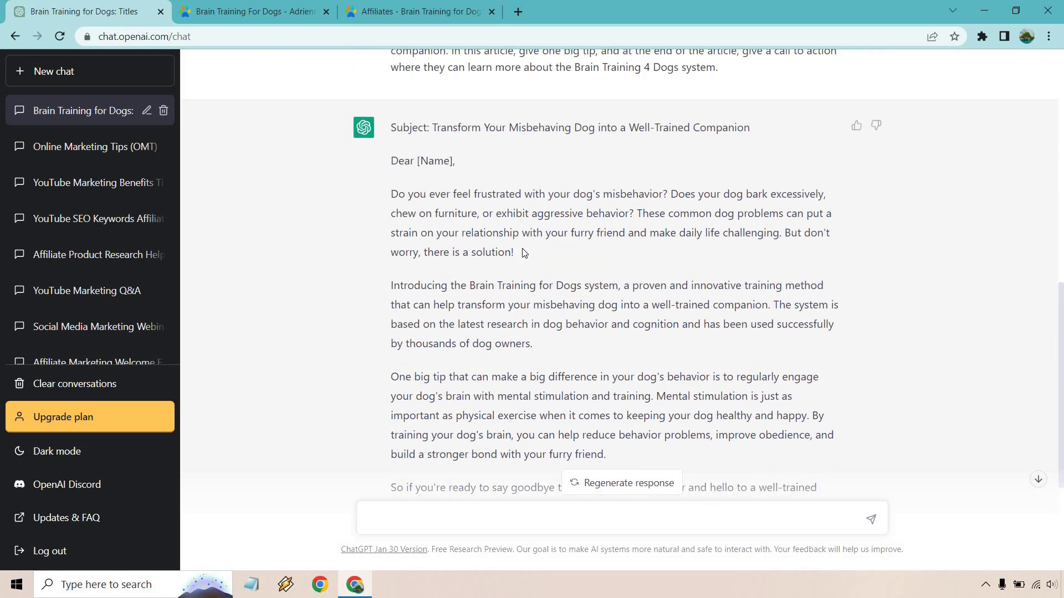
pyautogui.tripleClick(454, 234)
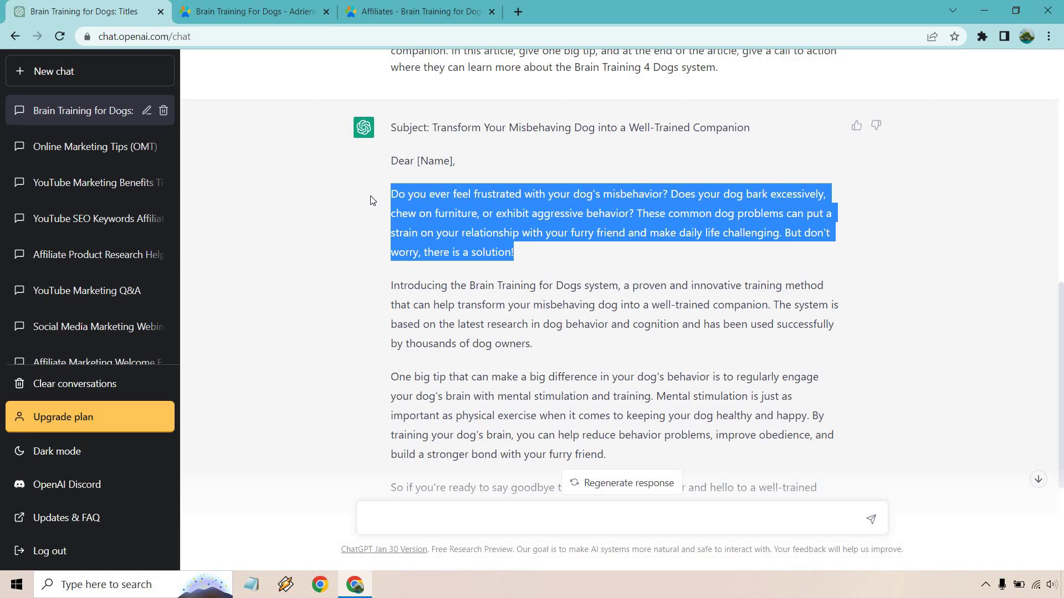
pyautogui.click(554, 261)
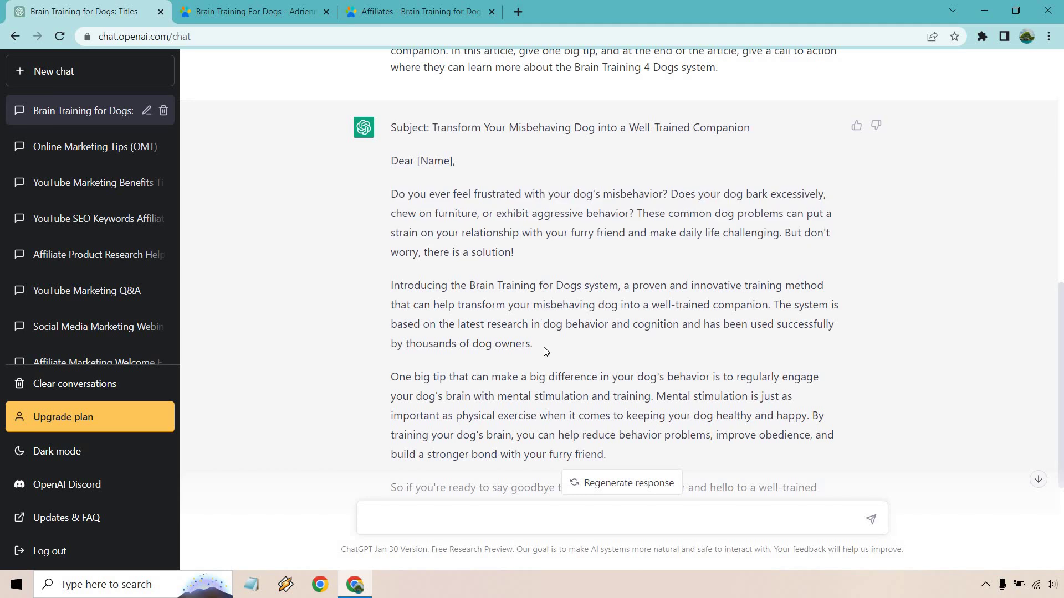
pyautogui.moveTo(545, 349); pyautogui.dragTo(501, 344)
pyautogui.moveTo(364, 260); pyautogui.dragTo(413, 202)
pyautogui.scroll(-3, 697, 335)
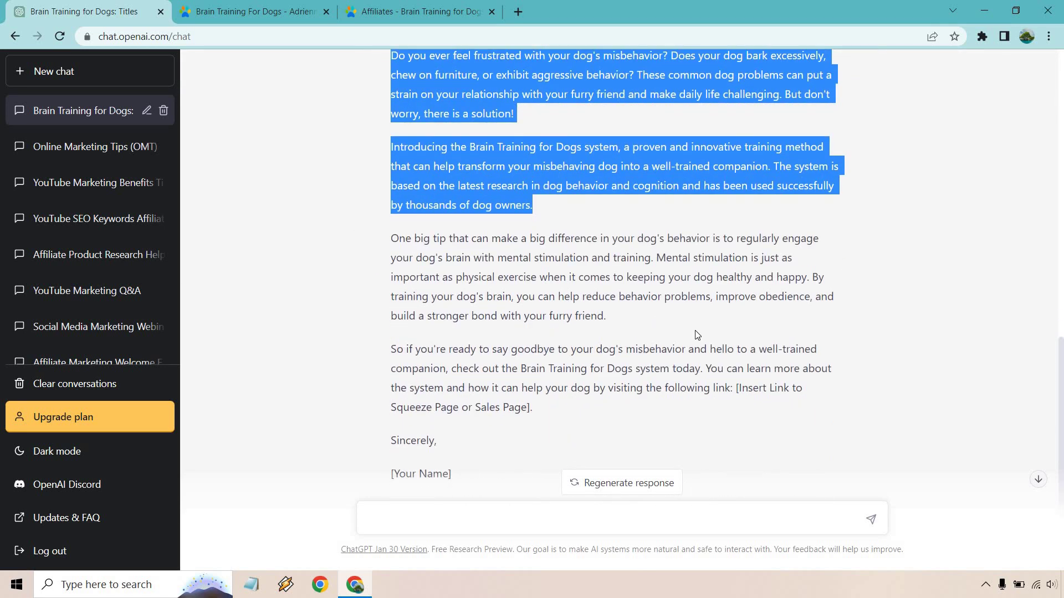
pyautogui.click(627, 322)
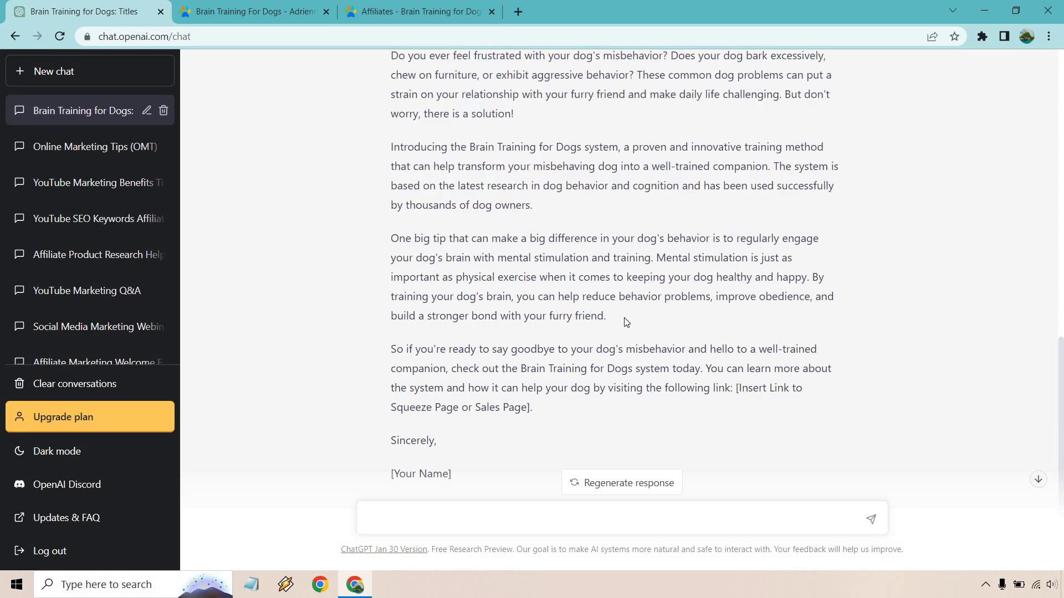
pyautogui.moveTo(627, 323); pyautogui.dragTo(390, 247)
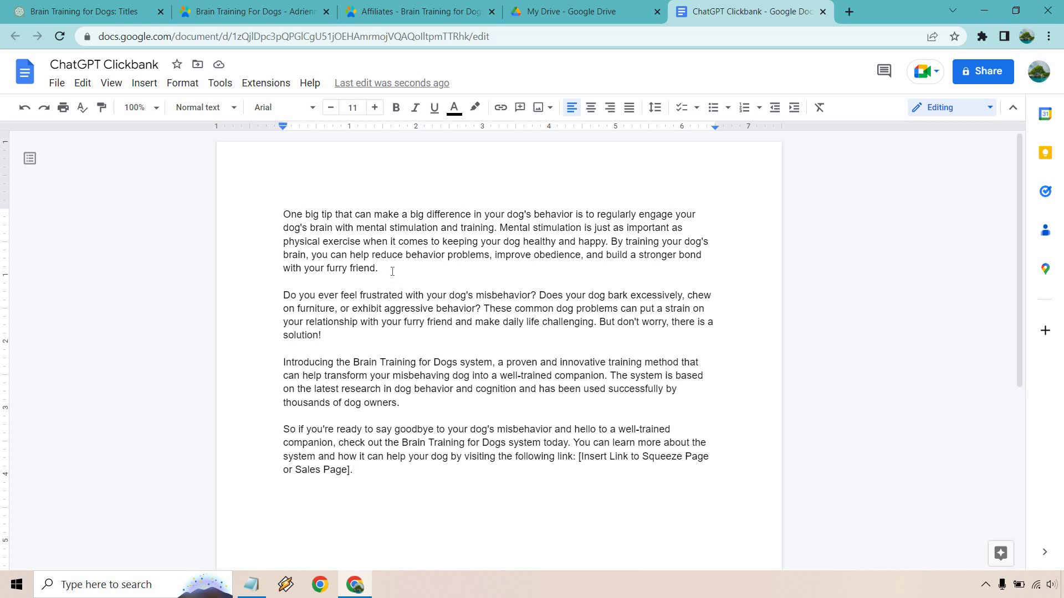
# - Add a transition sentence after 'solution!' and delete the 'Do you ever feel frustrated' paragraph
pyautogui.moveTo(391, 269); pyautogui.dragTo(271, 214)
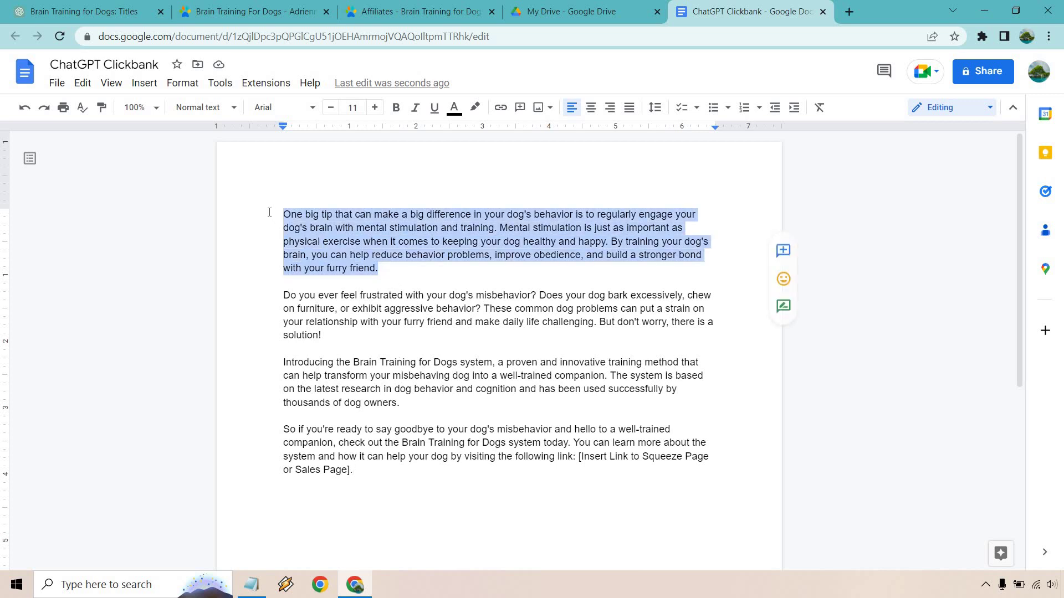
pyautogui.click(346, 307)
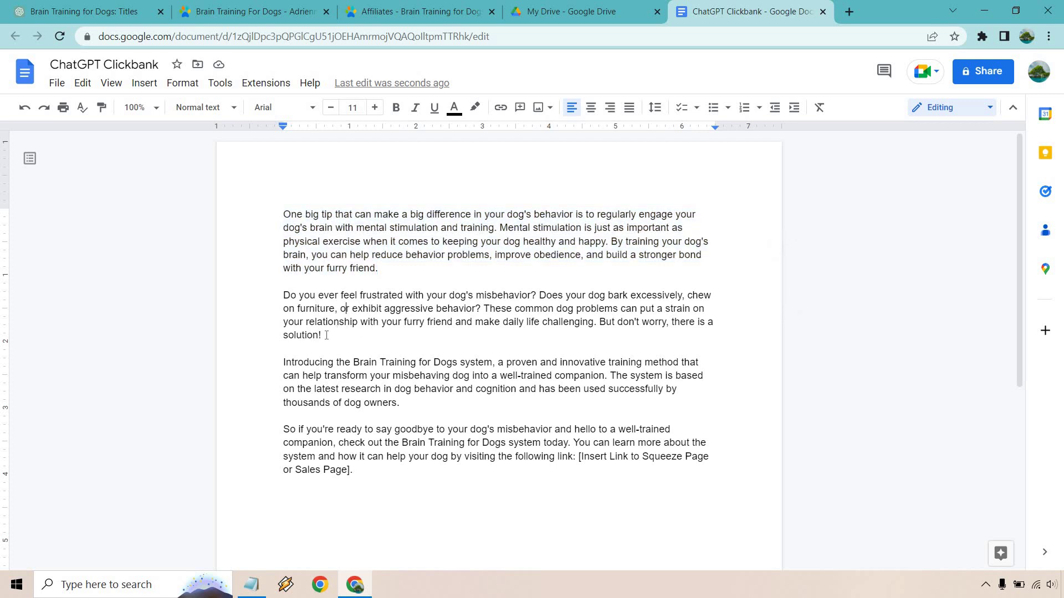
pyautogui.moveTo(306, 332); pyautogui.dragTo(279, 301)
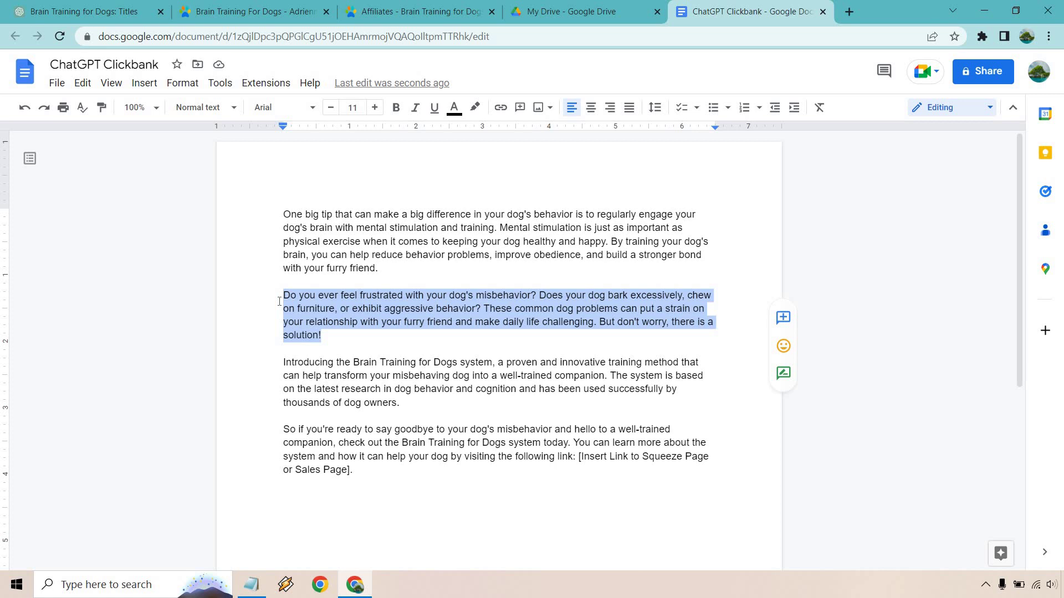
pyautogui.click(342, 336)
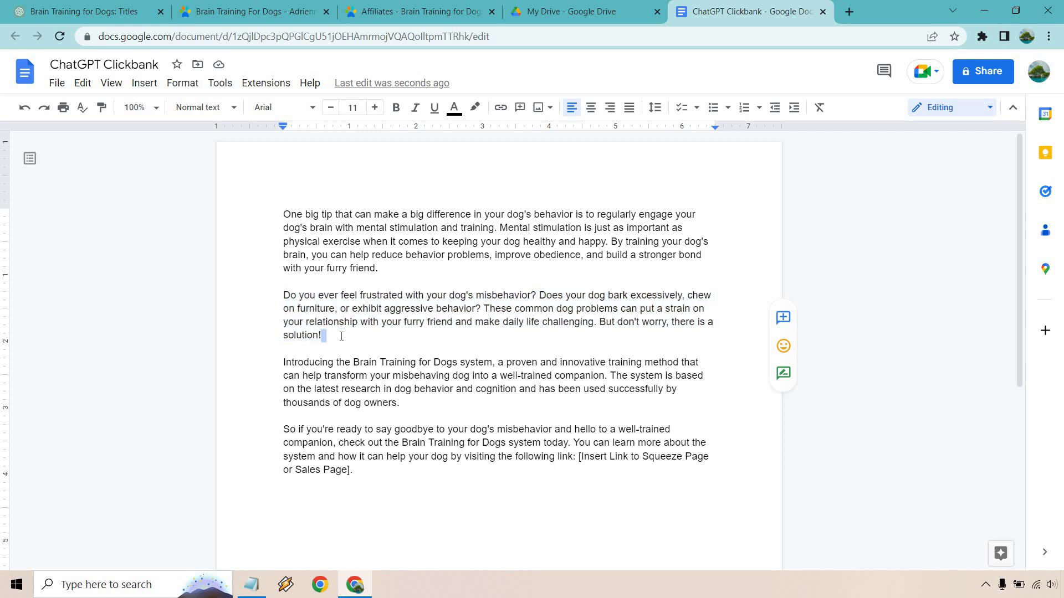
pyautogui.press('Return')
pyautogui.press('Return')
pyautogui.write('With that in mind, if you still feel frustrated with your dog’s bad behavior, there is always a simple solution.')
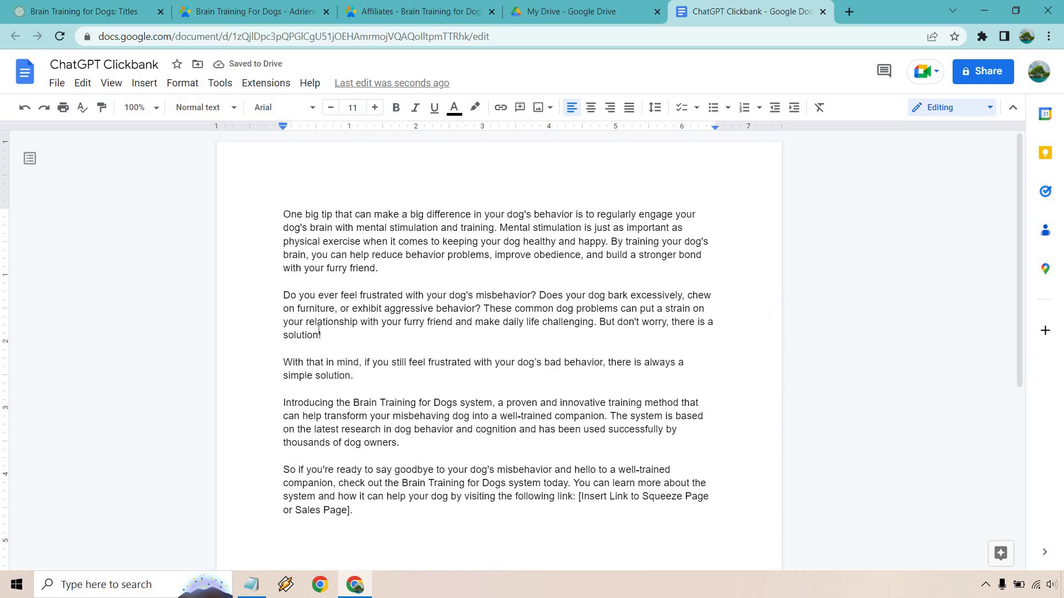
pyautogui.moveTo(322, 336); pyautogui.dragTo(276, 301)
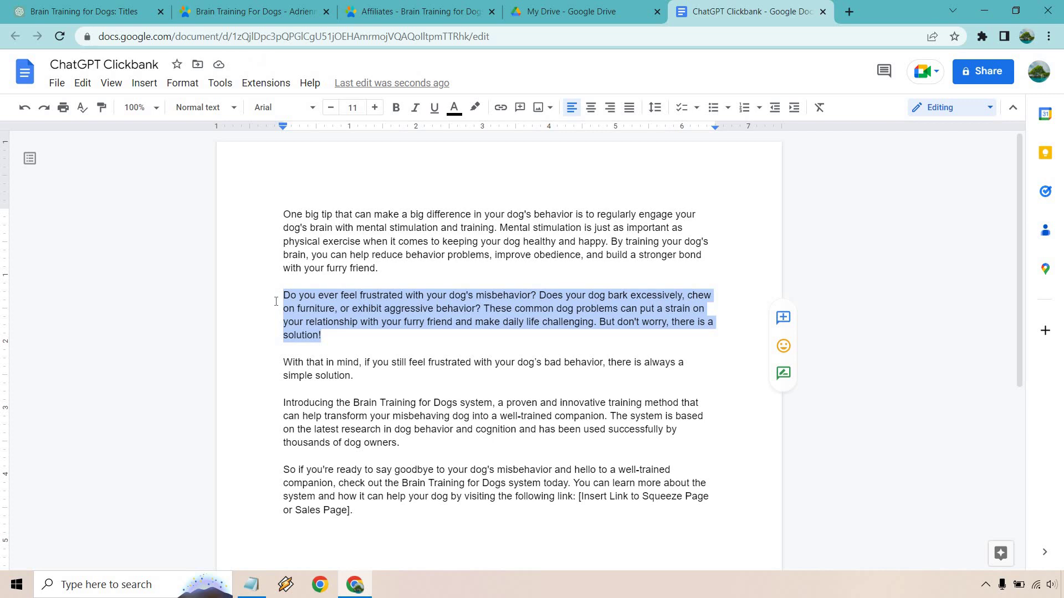
pyautogui.press('BackSpace')
pyautogui.press('Delete')
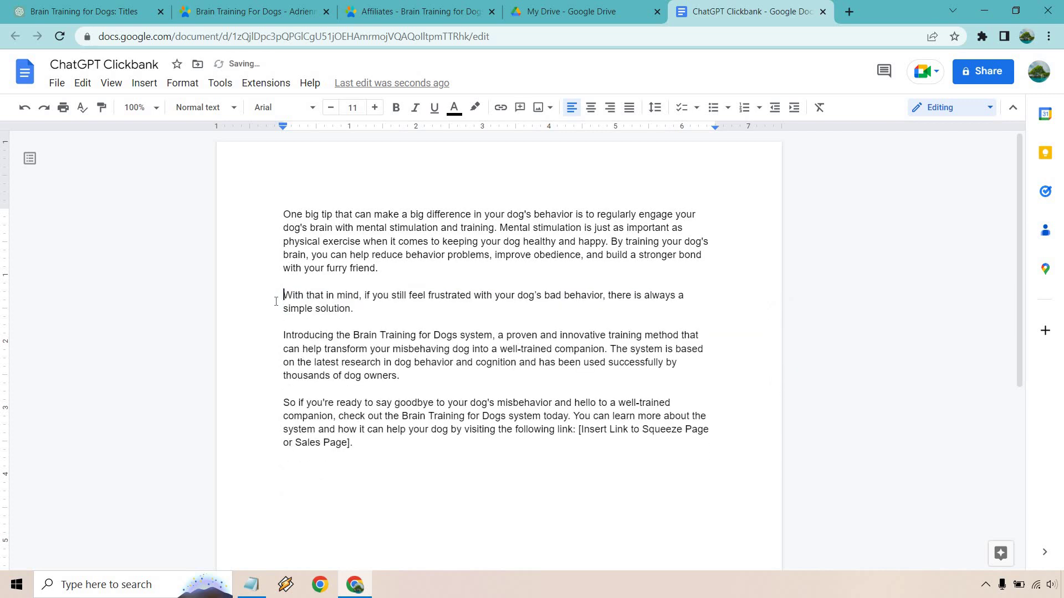
# - Put the '[Insert Link…]' placeholder on its own line, then return to the ChatGPT conversation
pyautogui.click(372, 310)
pyautogui.moveTo(381, 268); pyautogui.dragTo(271, 206)
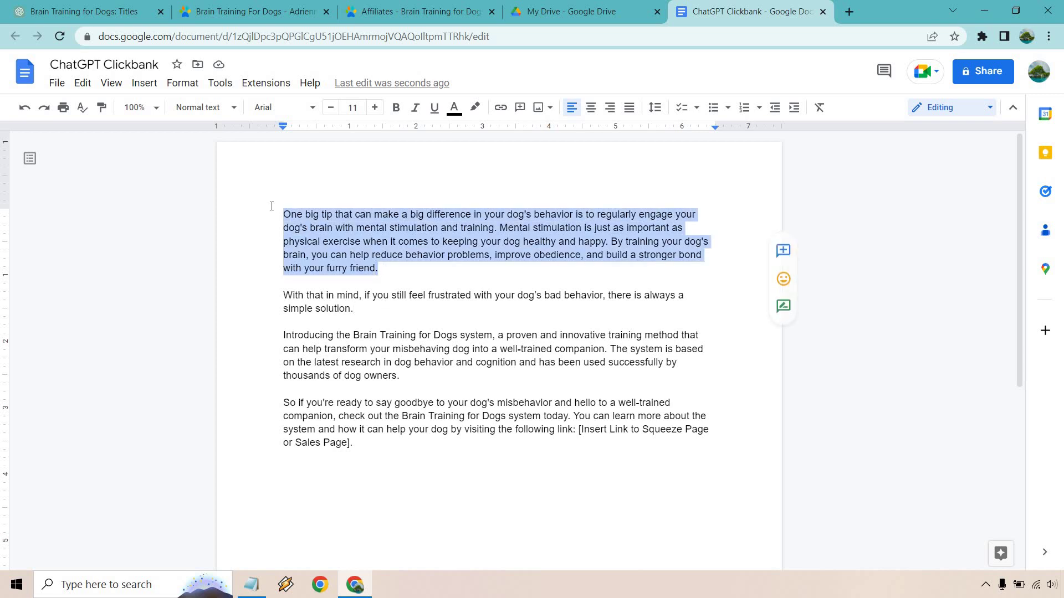
pyautogui.click(373, 311)
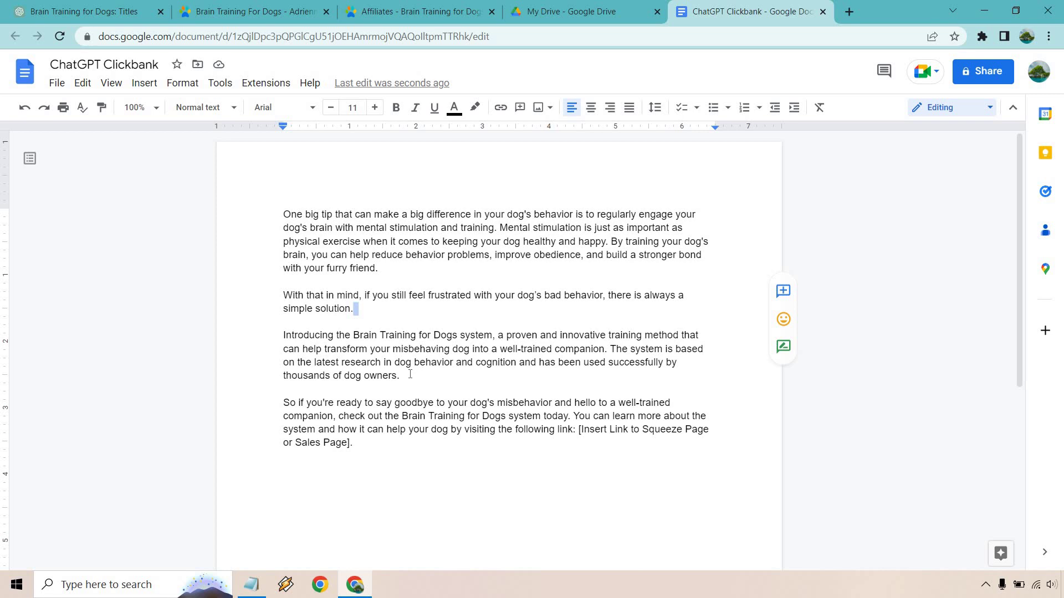
pyautogui.moveTo(411, 373); pyautogui.dragTo(266, 331)
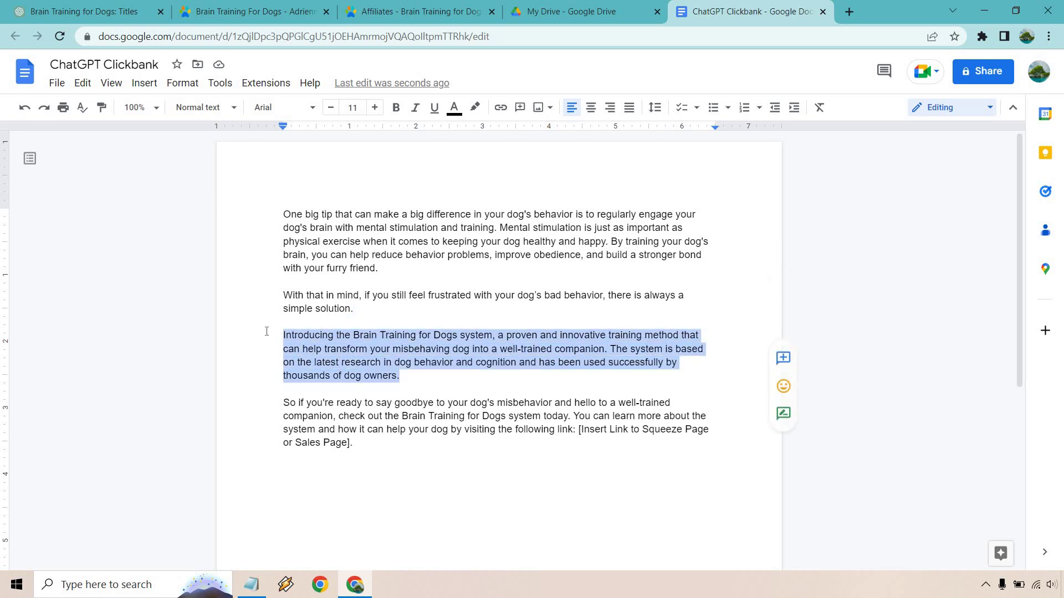
pyautogui.click(417, 406)
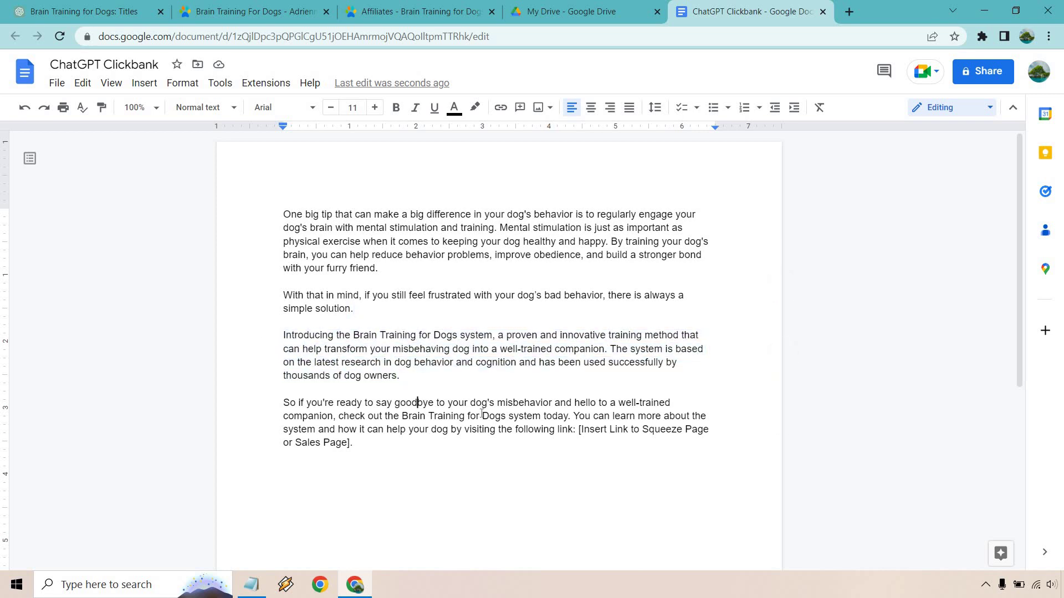
pyautogui.click(578, 430)
pyautogui.press('Return')
pyautogui.press('Return')
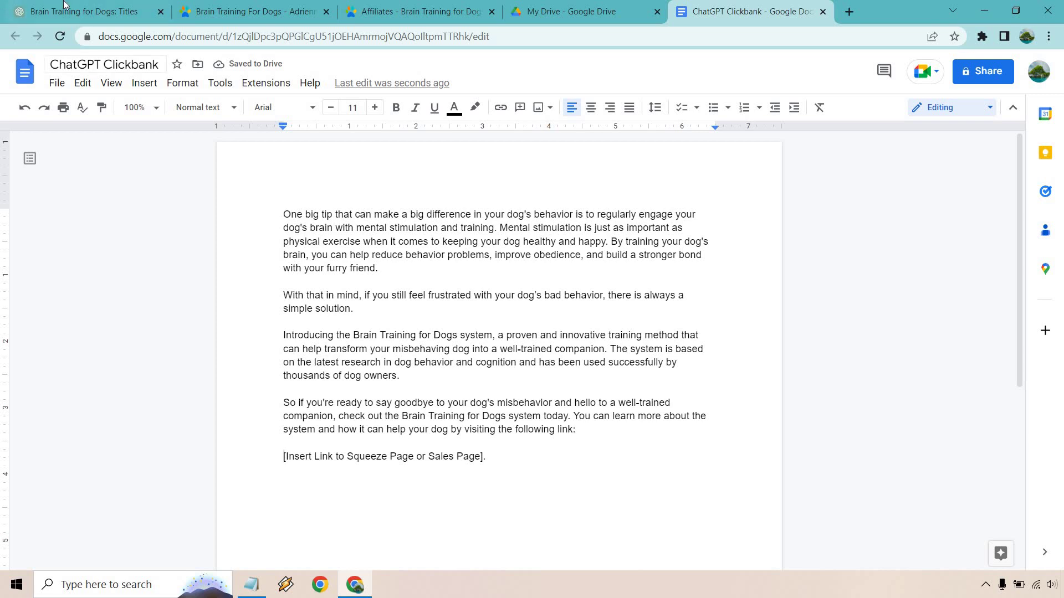
pyautogui.hotkey('ctrl', '1')
# - Reuse the earlier email prompt, adding 'about rewarding your dog to change his behavior' after 'big tip'
pyautogui.click(527, 261)
pyautogui.scroll(6, 609, 249)
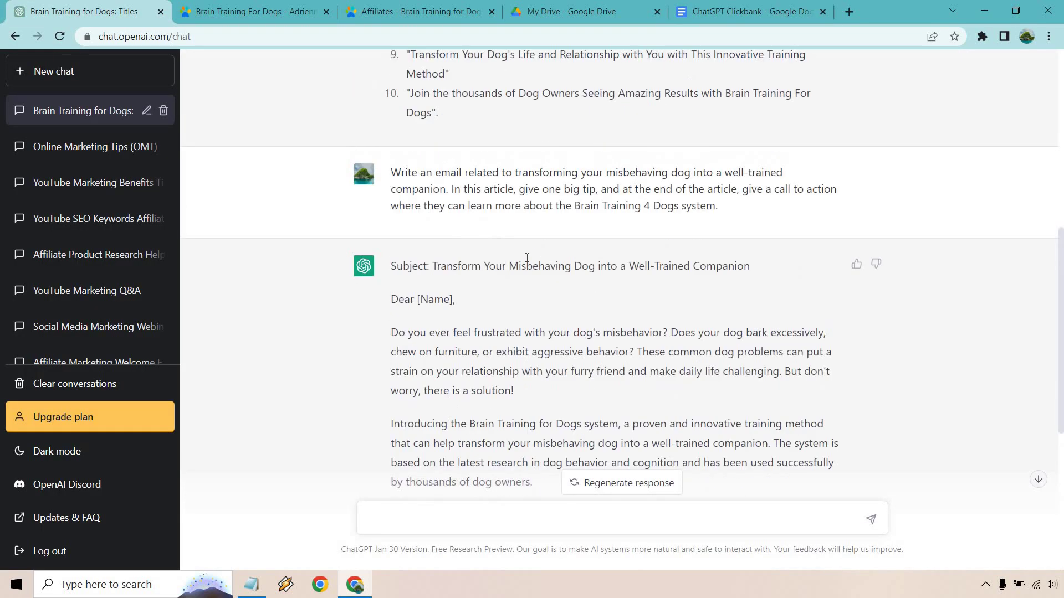
pyautogui.moveTo(719, 207); pyautogui.dragTo(600, 206)
pyautogui.moveTo(489, 197); pyautogui.dragTo(389, 169)
pyautogui.hotkey('ctrl', 'c')
pyautogui.scroll(-6, 531, 427)
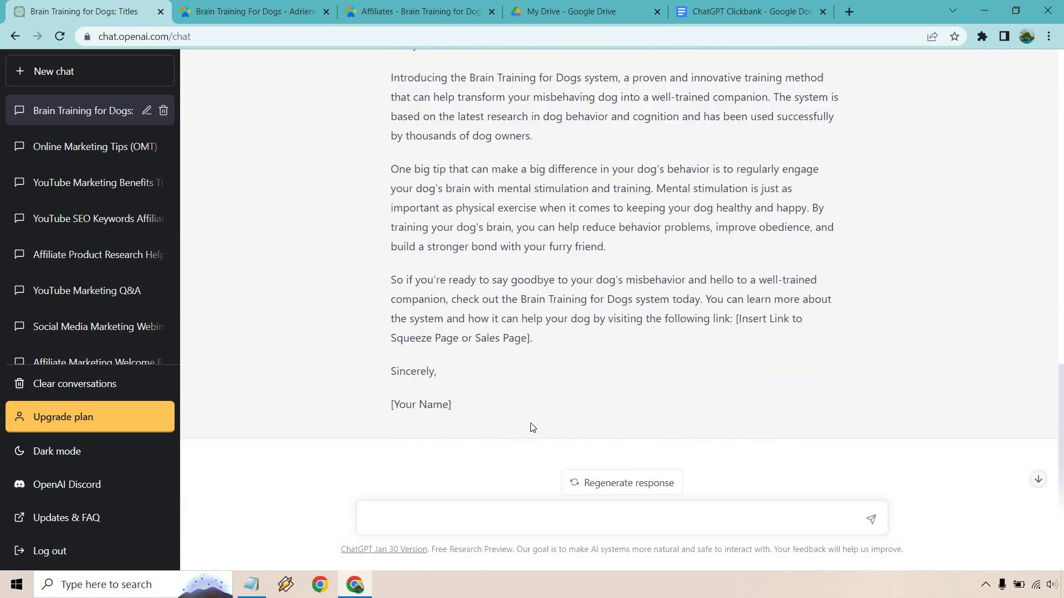
pyautogui.click(499, 511)
pyautogui.hotkey('ctrl', 'v')
pyautogui.click(480, 502)
pyautogui.write('about rewarding your dog to change his behavior')
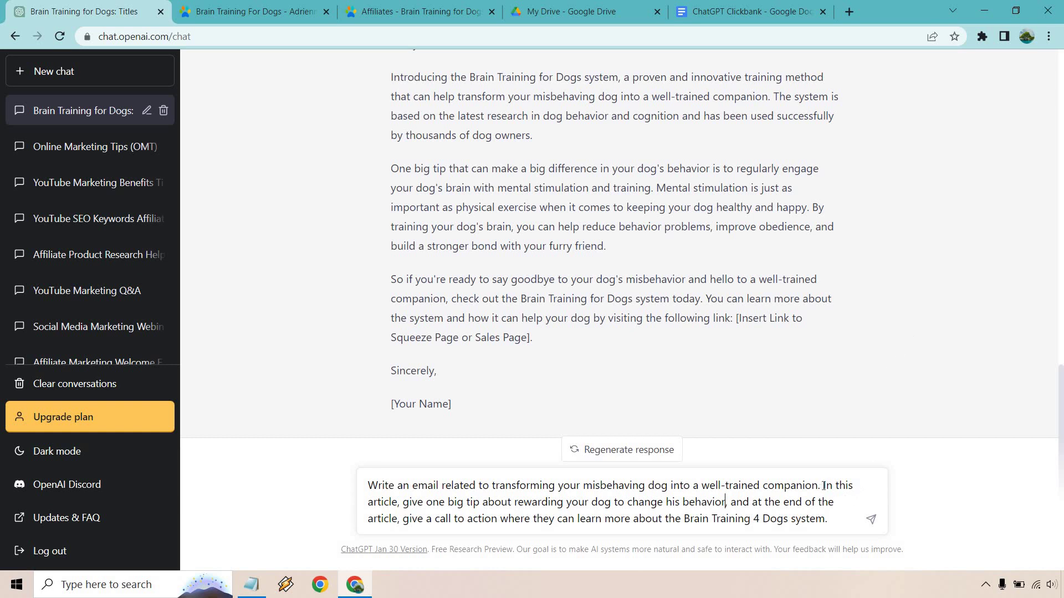
pyautogui.moveTo(824, 486); pyautogui.dragTo(726, 500)
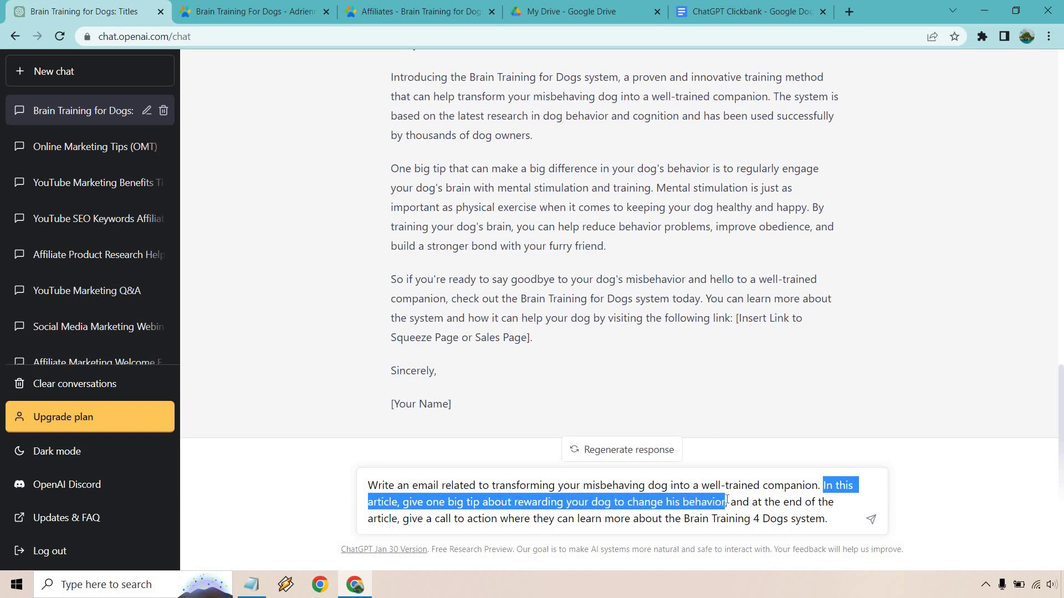
pyautogui.click(783, 501)
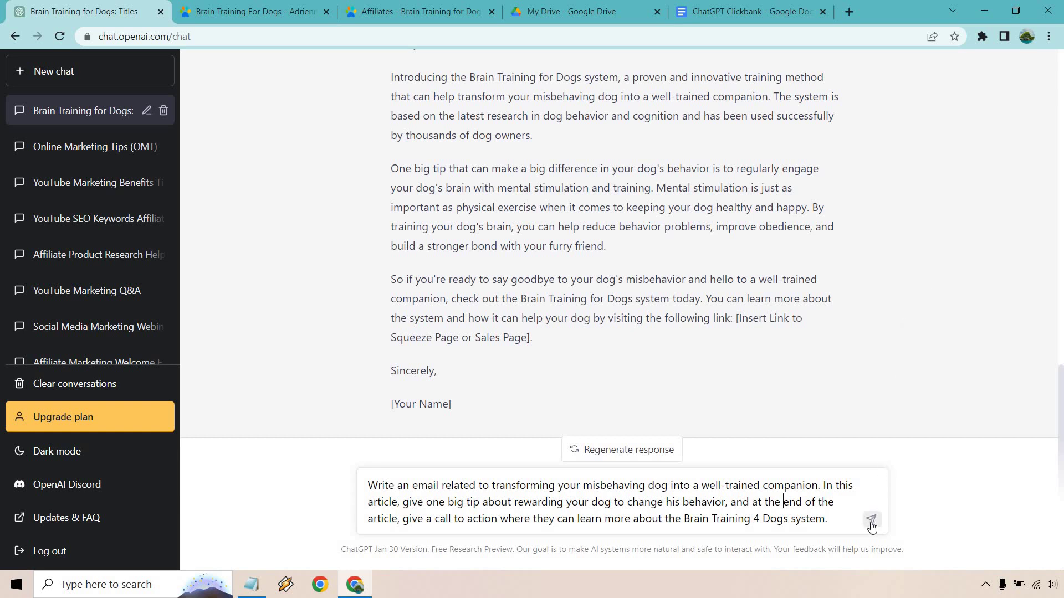
# - Send the revised prompt and select the new email's rewarding-good-behavior tip paragraph
pyautogui.press('Return')
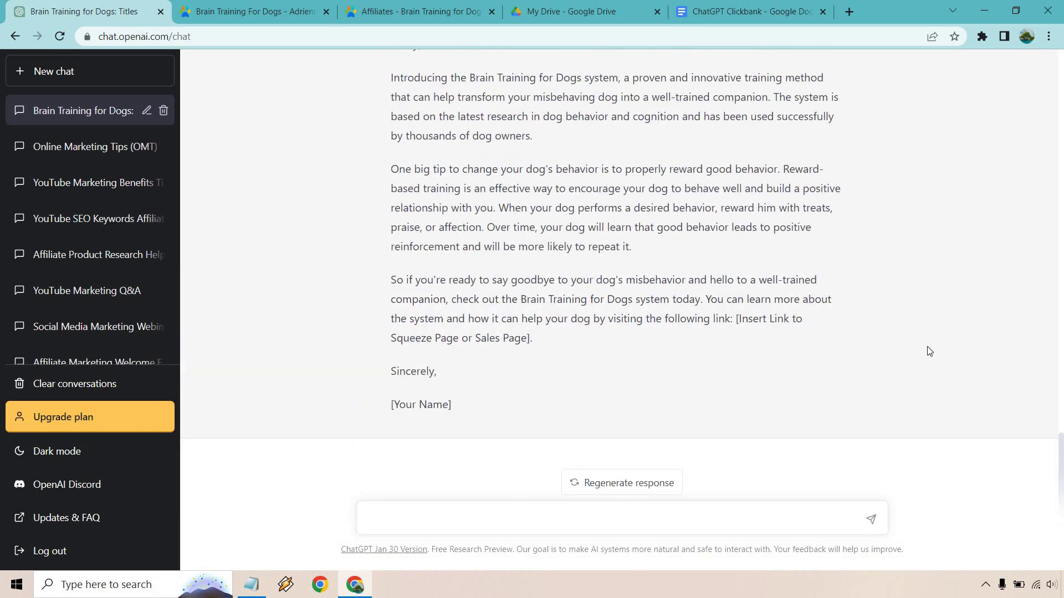
pyautogui.scroll(4, 929, 351)
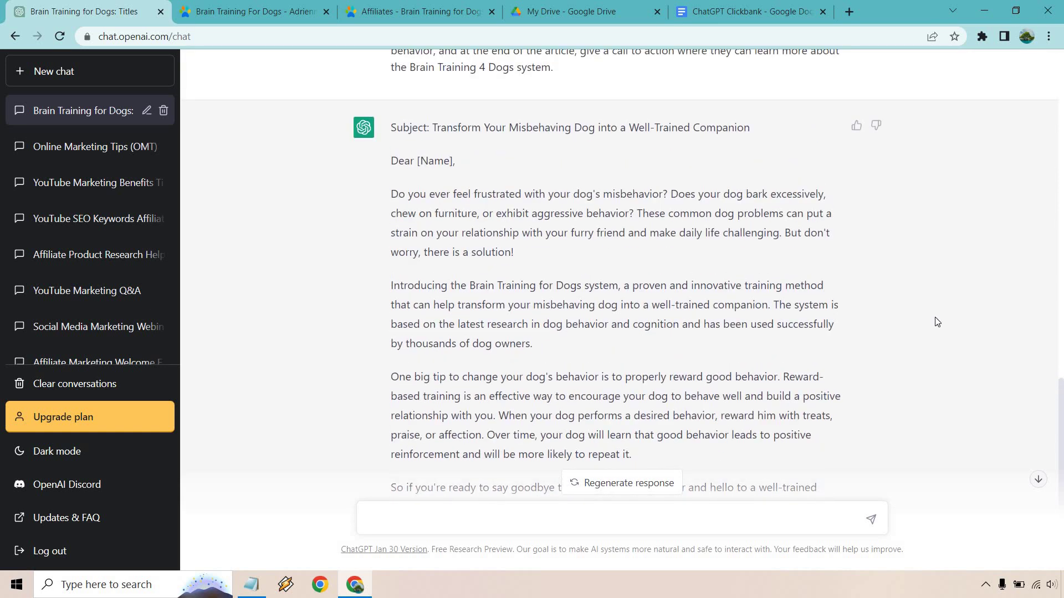
pyautogui.scroll(-1, 936, 321)
pyautogui.moveTo(390, 118); pyautogui.dragTo(551, 277)
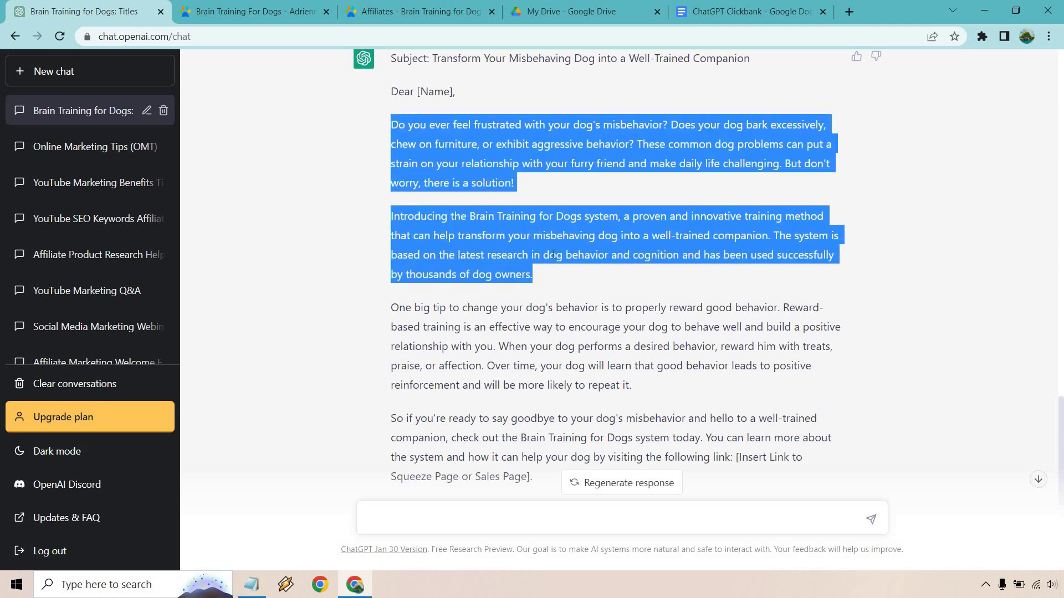
pyautogui.click(552, 255)
pyautogui.scroll(-3, 582, 299)
pyautogui.moveTo(391, 169); pyautogui.dragTo(618, 253)
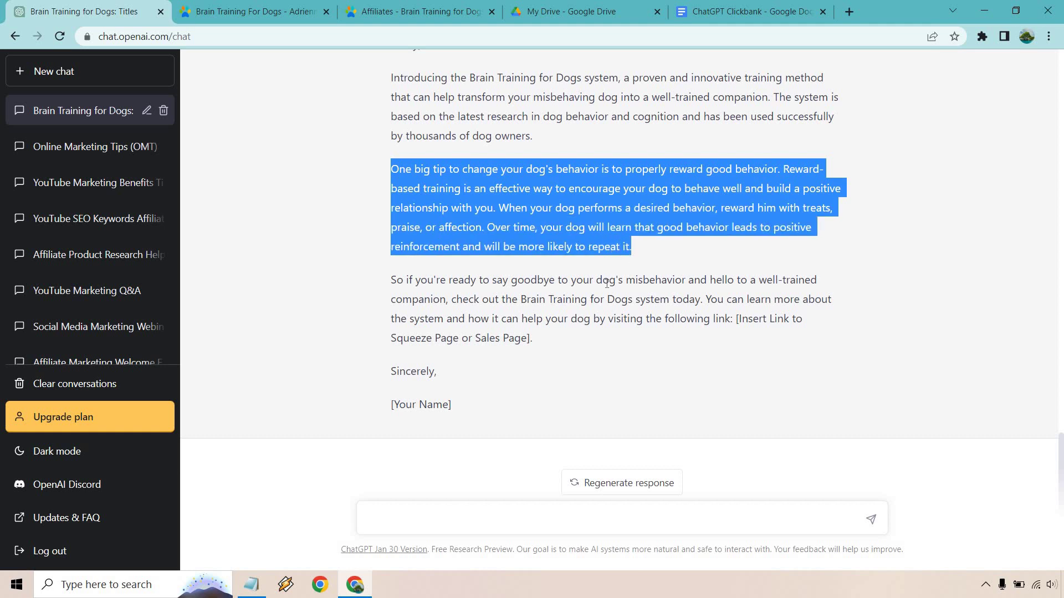
pyautogui.click(508, 277)
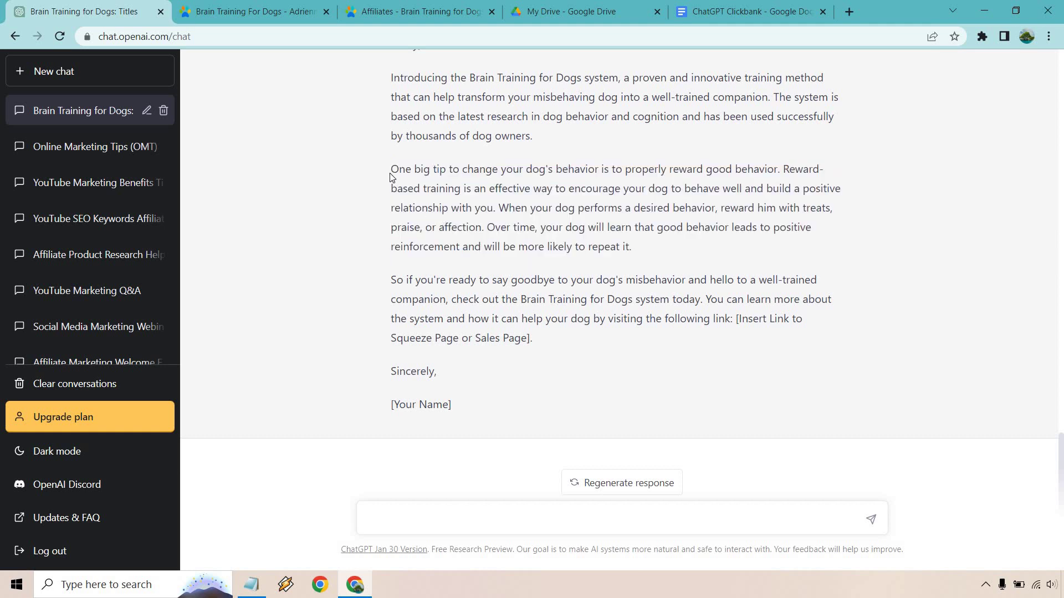
# - Review the new email from its One big tip paragraph down to the signature
pyautogui.moveTo(392, 169); pyautogui.dragTo(494, 407)
pyautogui.scroll(3, 457, 227)
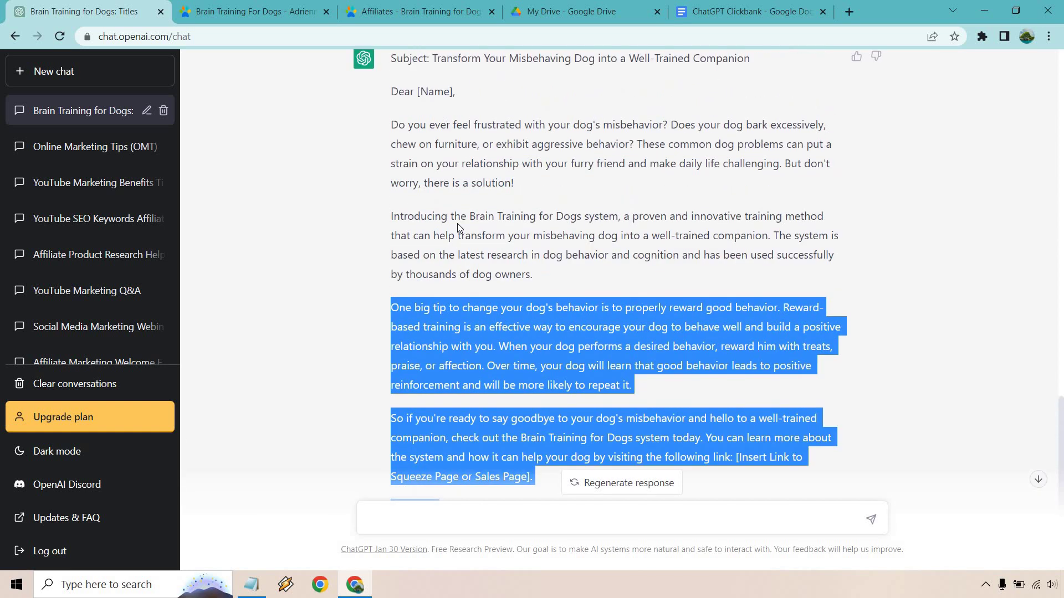
pyautogui.click(452, 194)
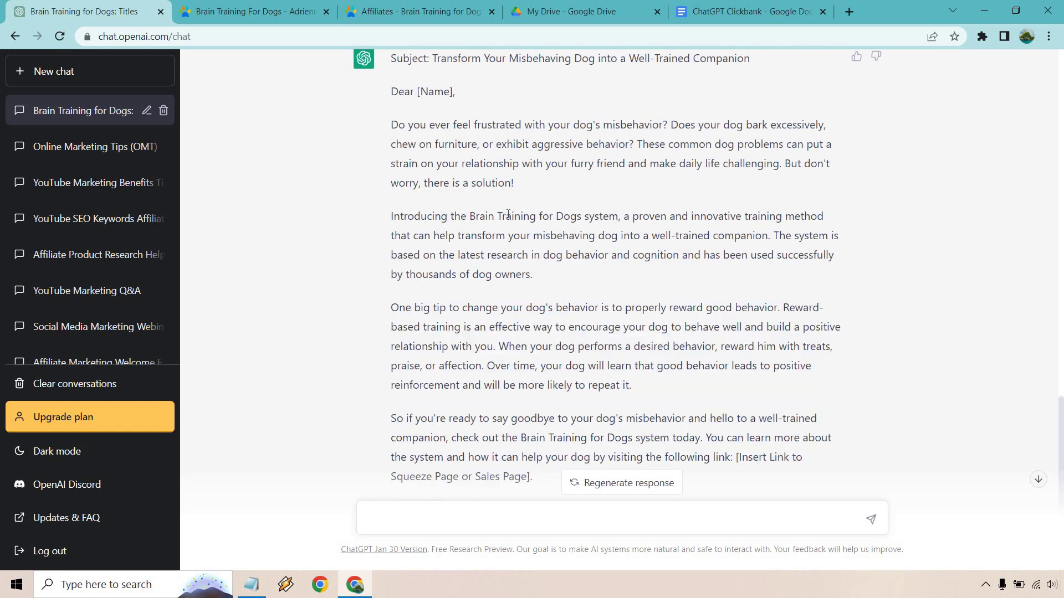
pyautogui.scroll(-1, 594, 335)
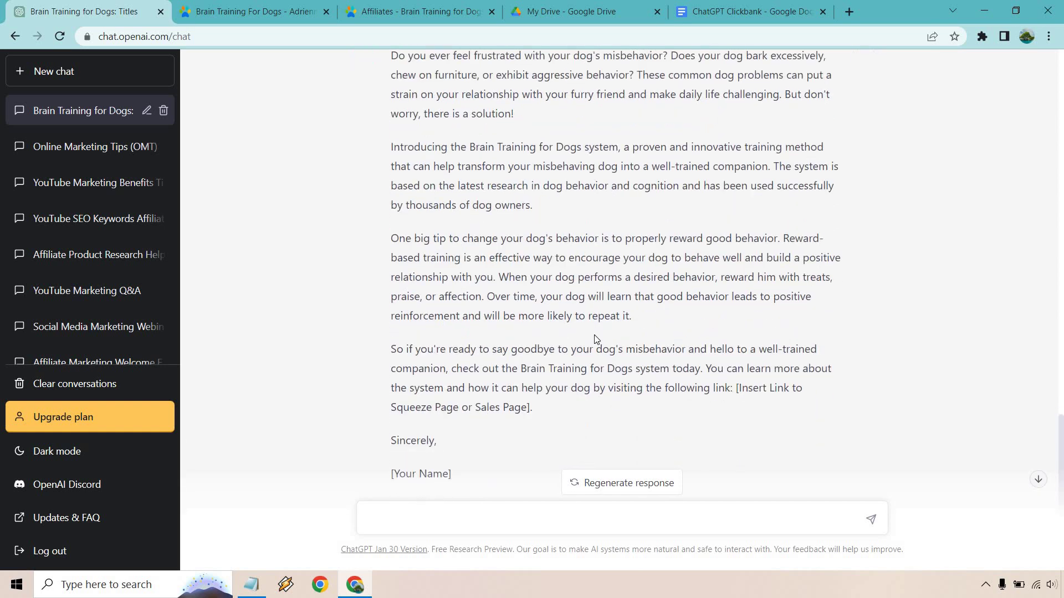
pyautogui.moveTo(637, 316); pyautogui.dragTo(586, 316)
pyautogui.moveTo(442, 291); pyautogui.dragTo(390, 238)
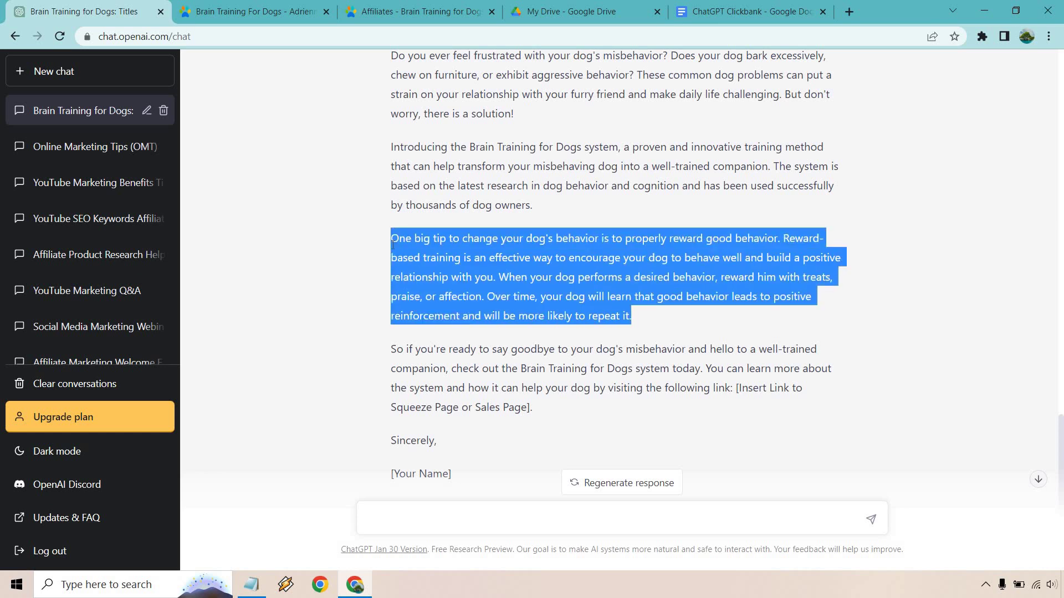
pyautogui.click(921, 301)
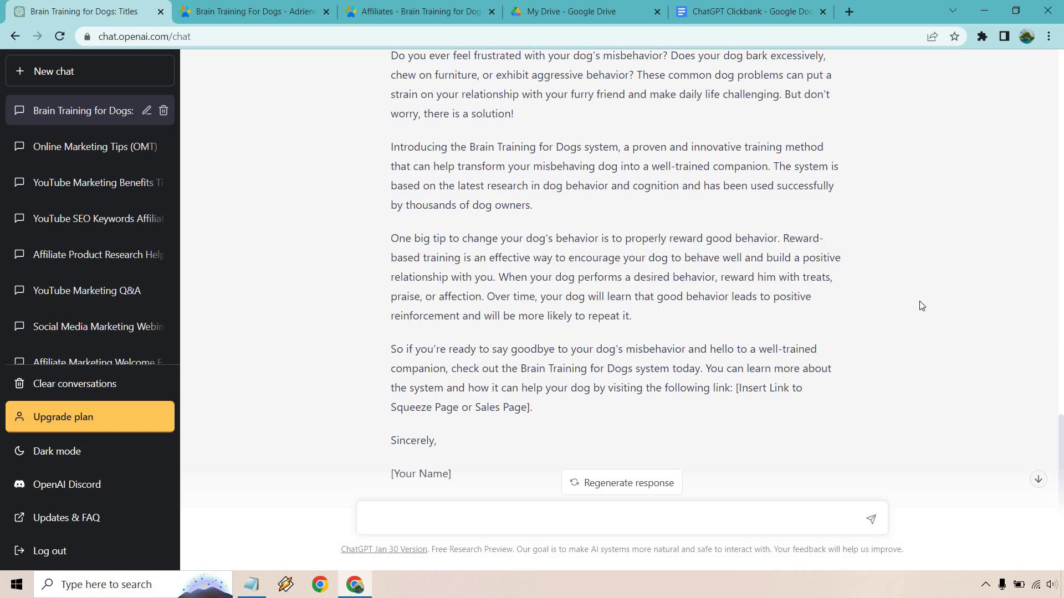
pyautogui.scroll(-1, 922, 306)
# - Look over the reorganized email in 'ChatGPT Clickbank' without editing it
pyautogui.click(751, 11)
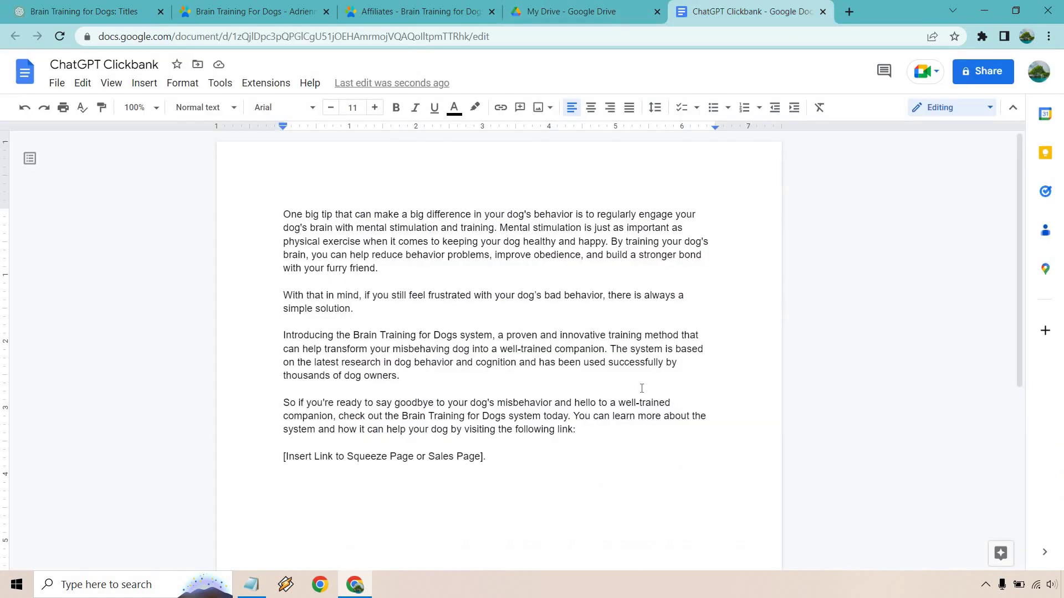
pyautogui.moveTo(487, 458); pyautogui.dragTo(244, 188)
pyautogui.doubleClick(517, 459)
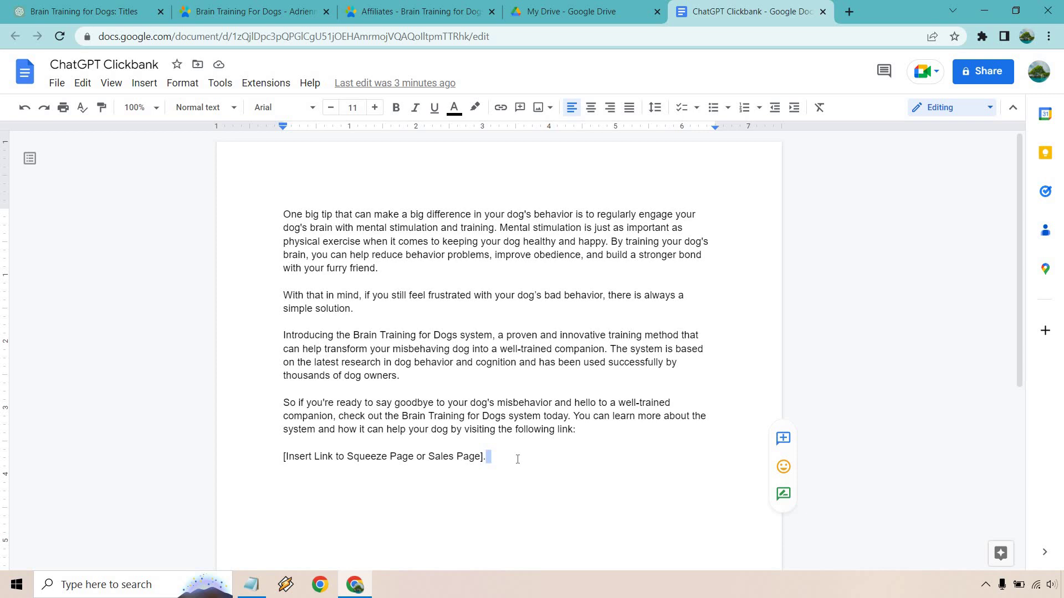
pyautogui.click(518, 459)
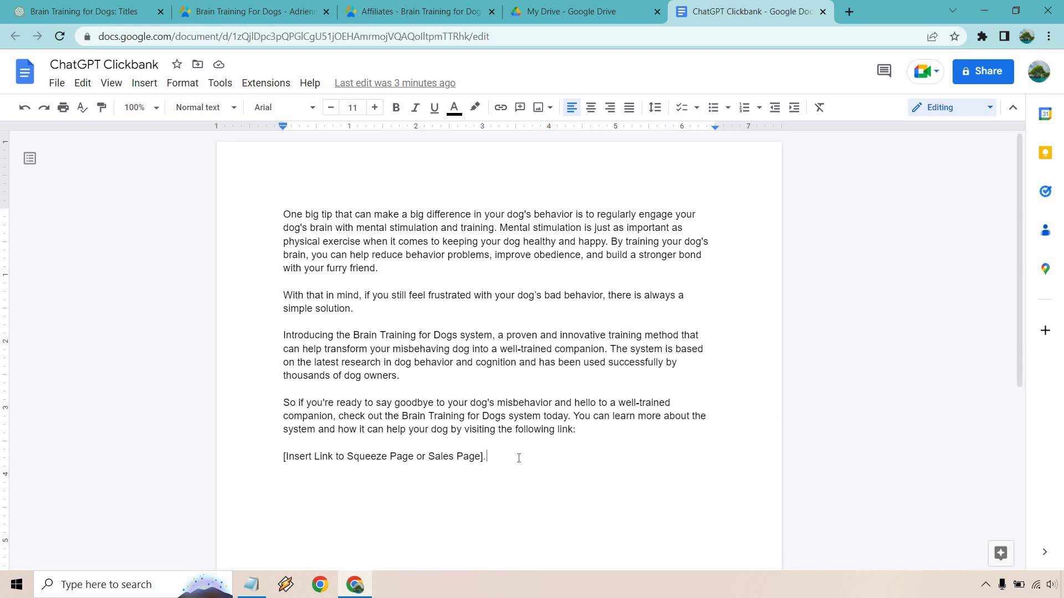
# - Scroll the ChatGPT chat back up to the numbered squeeze-page headline ideas
pyautogui.click(39, 12)
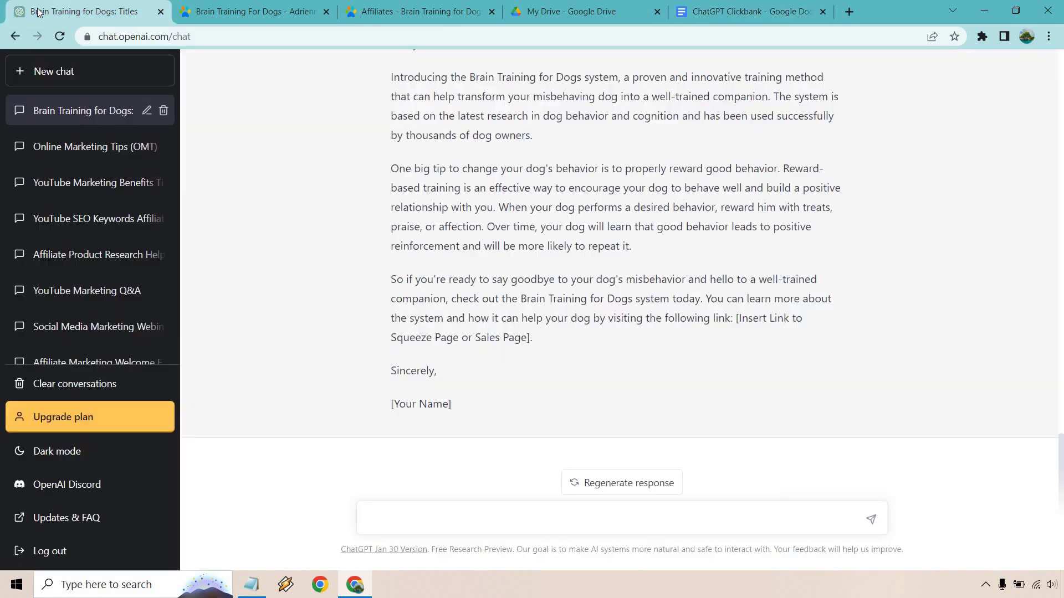
pyautogui.scroll(15, 661, 282)
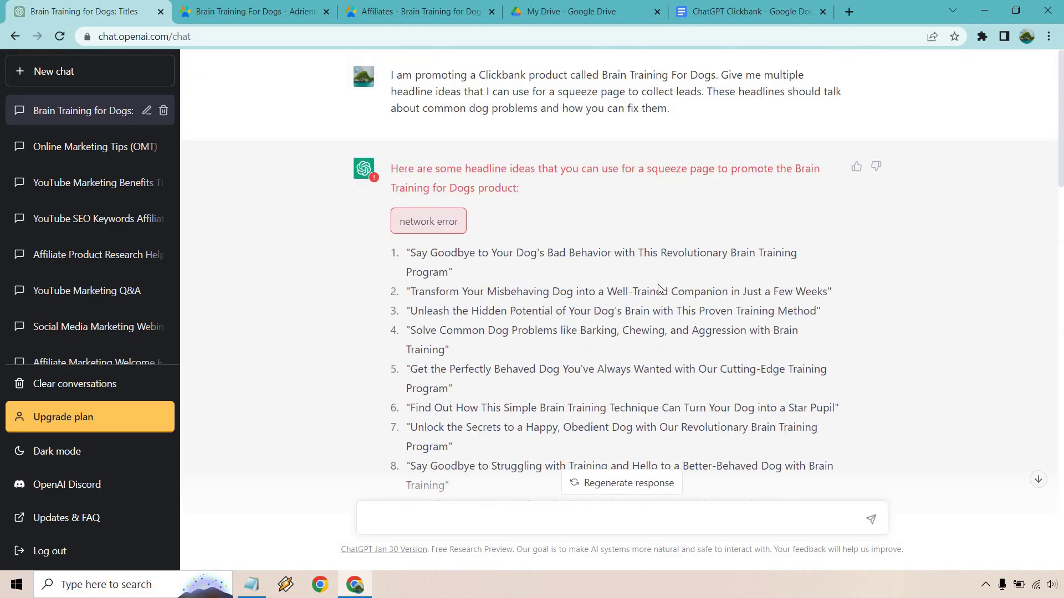